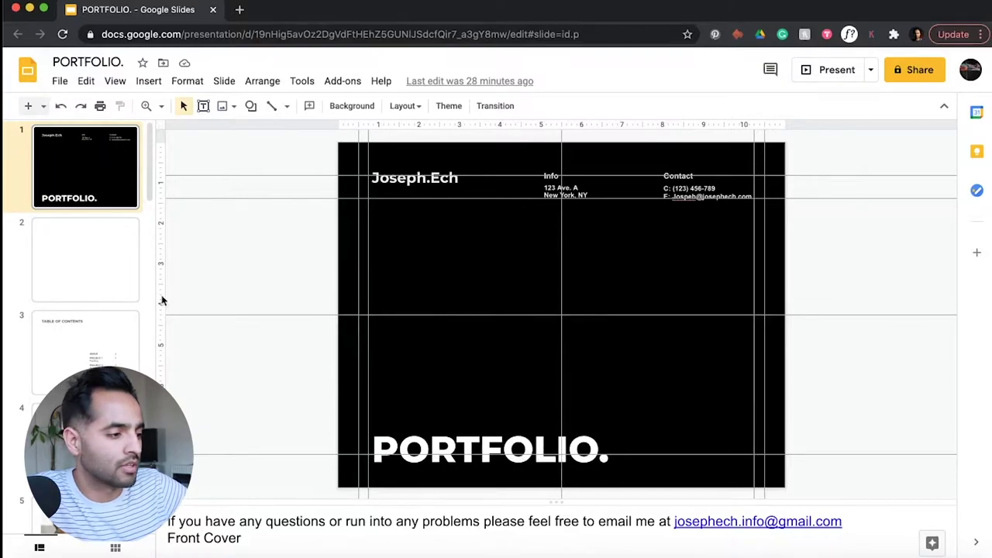
Step: Create a new blank presentation and set its page size to a custom 11 × 8.5 inches
left_click(28, 70)
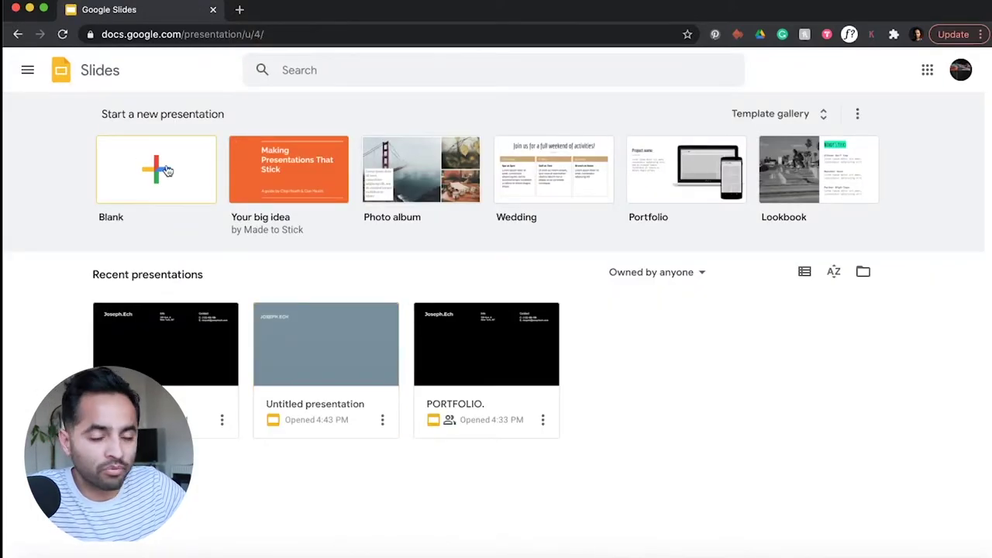
left_click(166, 171)
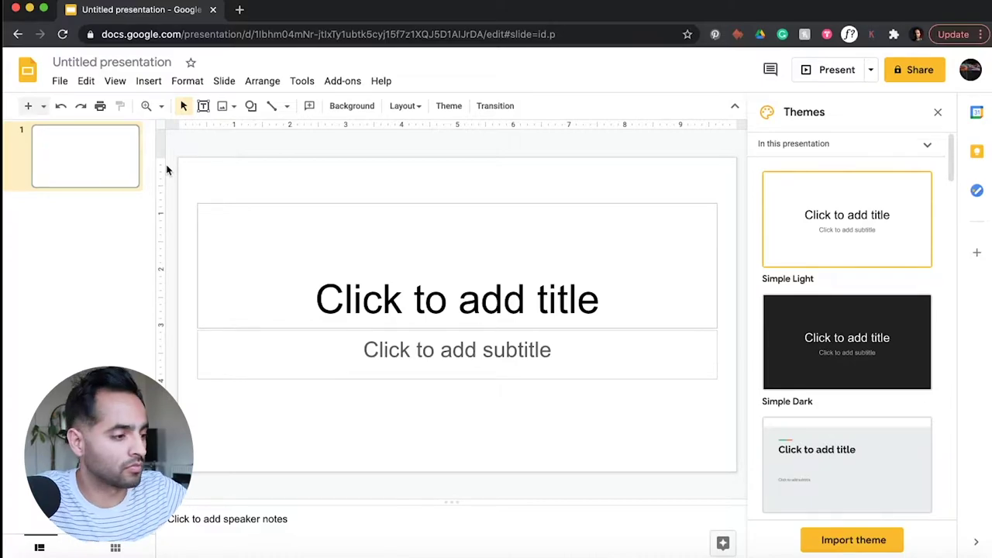
left_click(59, 80)
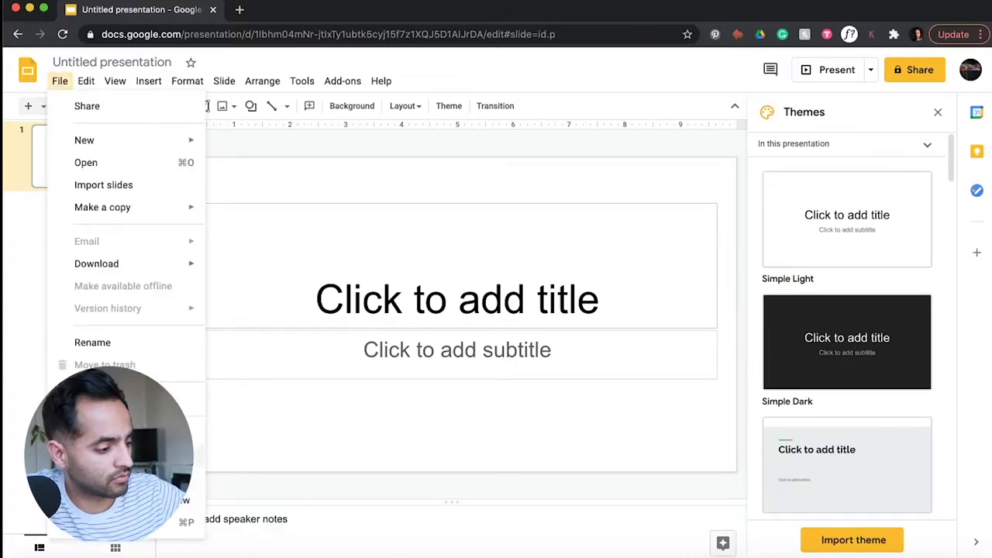
left_click(100, 477)
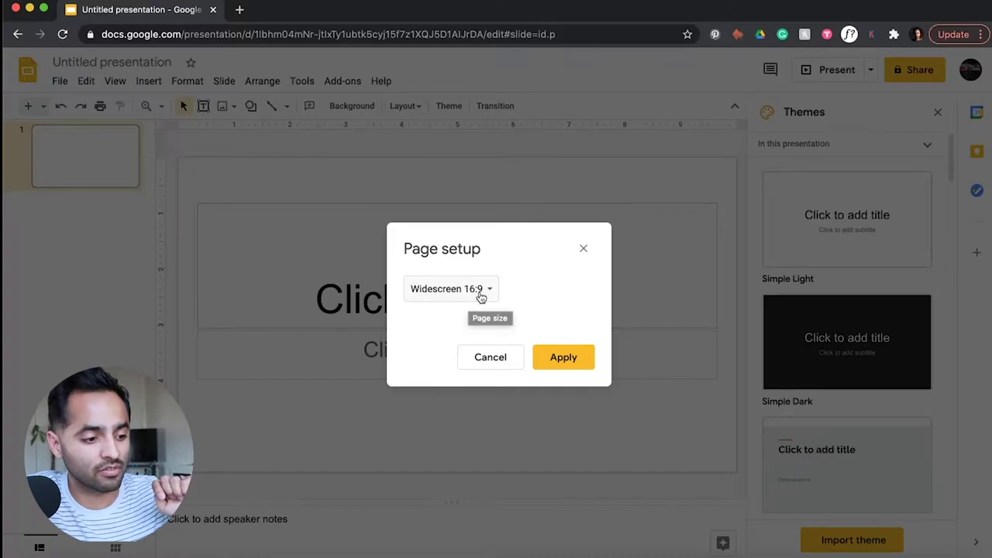
left_click(479, 295)
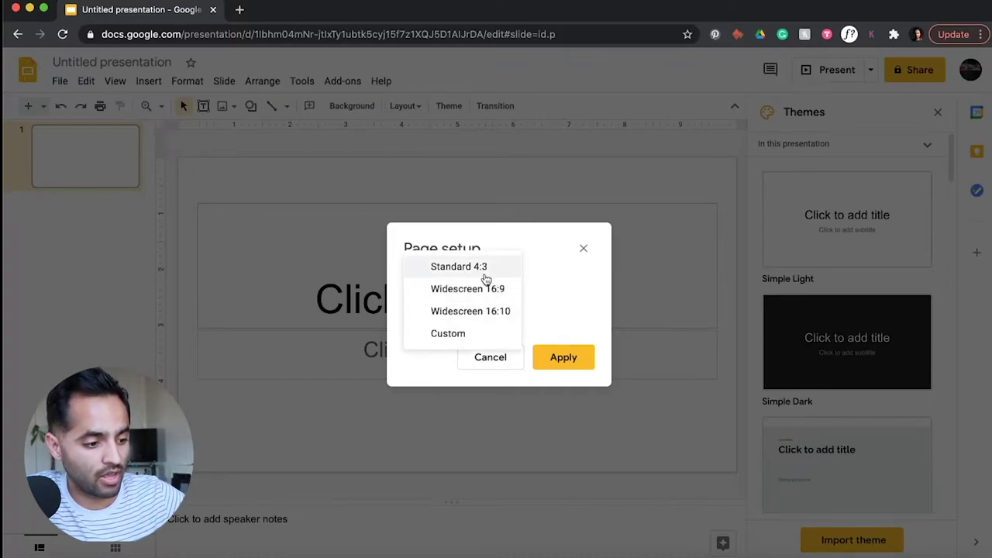
left_click(471, 333)
left_click_drag(436, 326, 376, 325)
left_click_drag(500, 326, 397, 328)
left_click(437, 326)
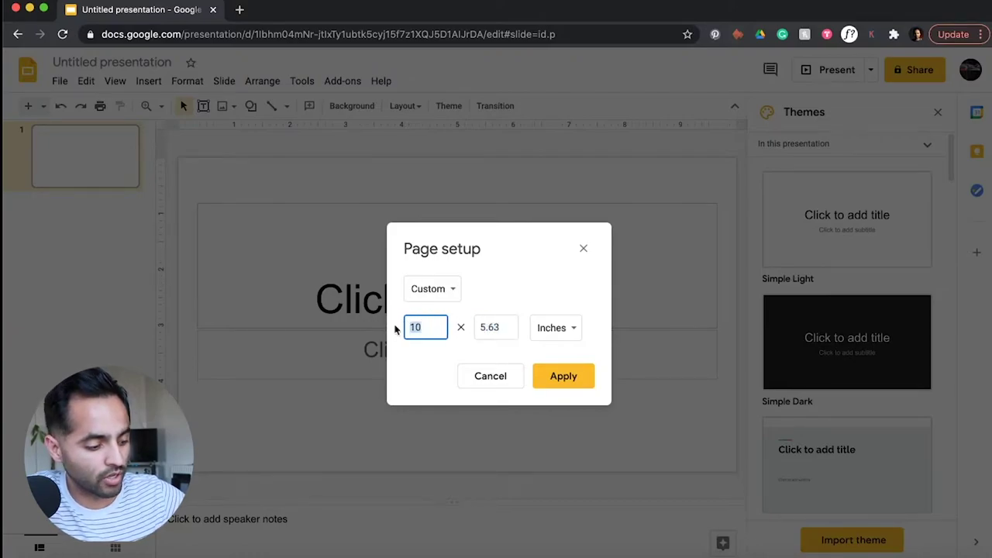
type("11")
left_click_drag(500, 329, 464, 328)
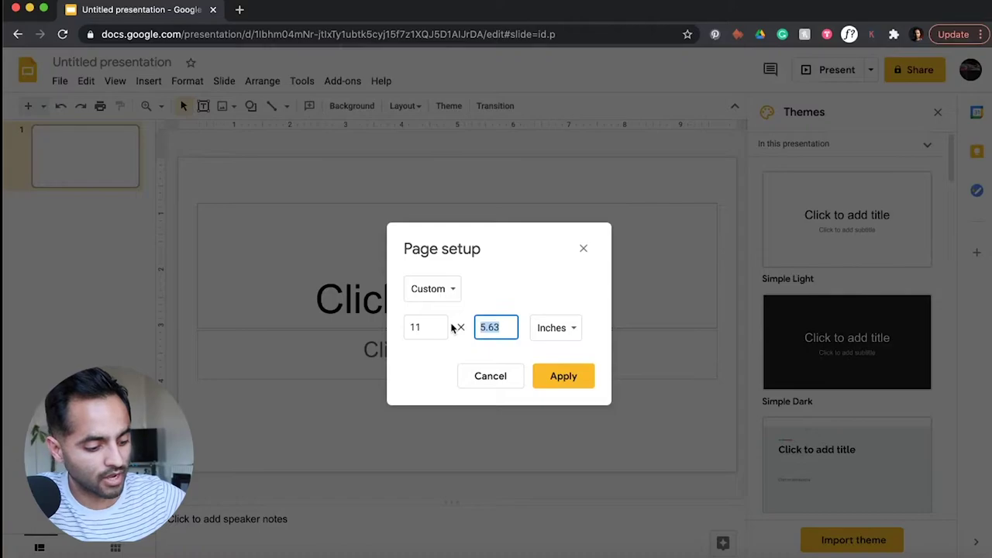
type("8.5")
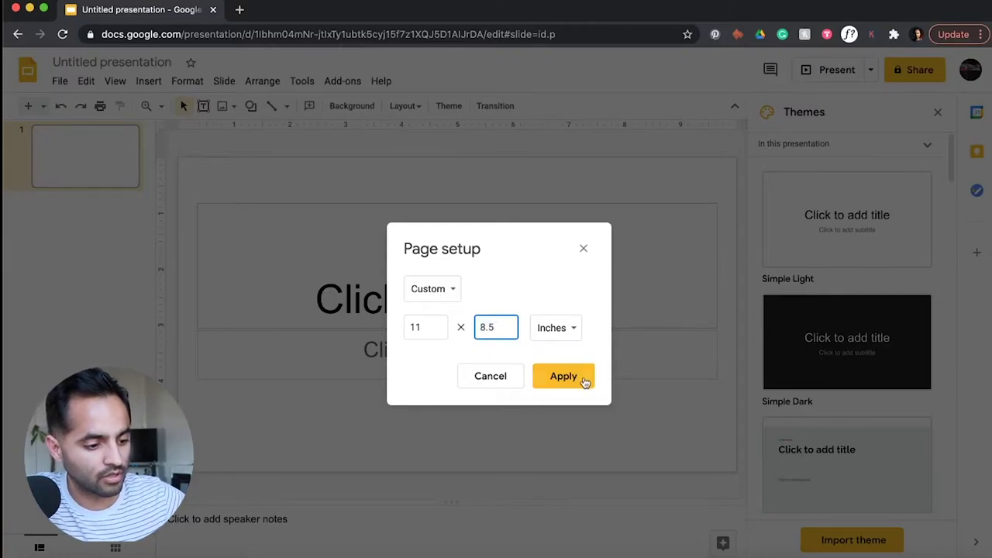
left_click(583, 376)
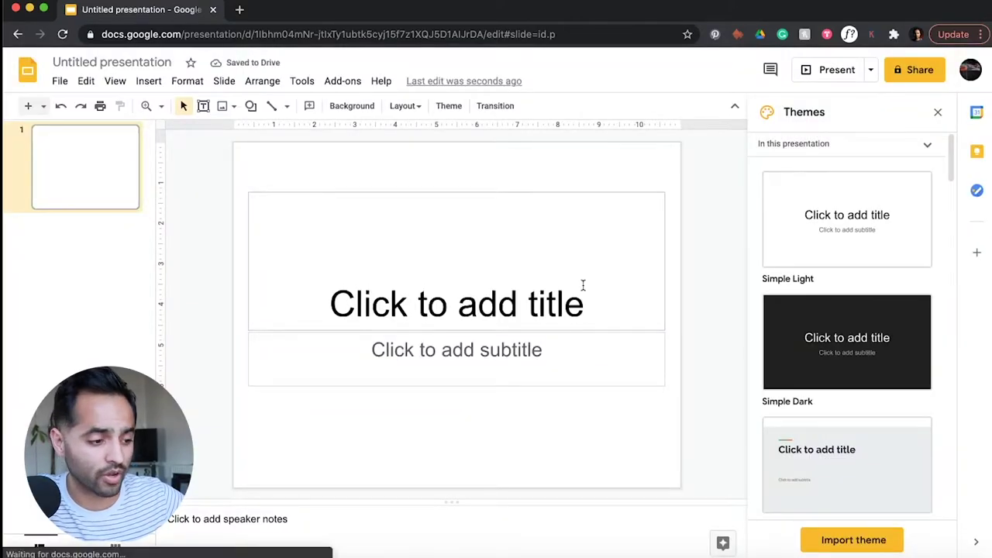
Step: Add four new slides to the presentation and return to the first slide
left_click(28, 105)
left_click(27, 105)
left_click(27, 106)
left_click(28, 106)
scroll(62, 310, "up", 2)
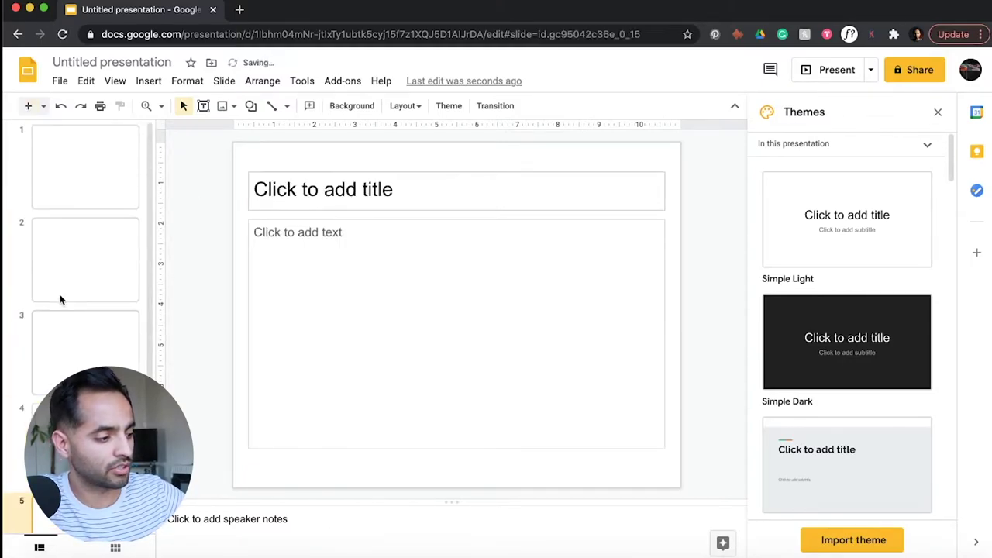
left_click(93, 184)
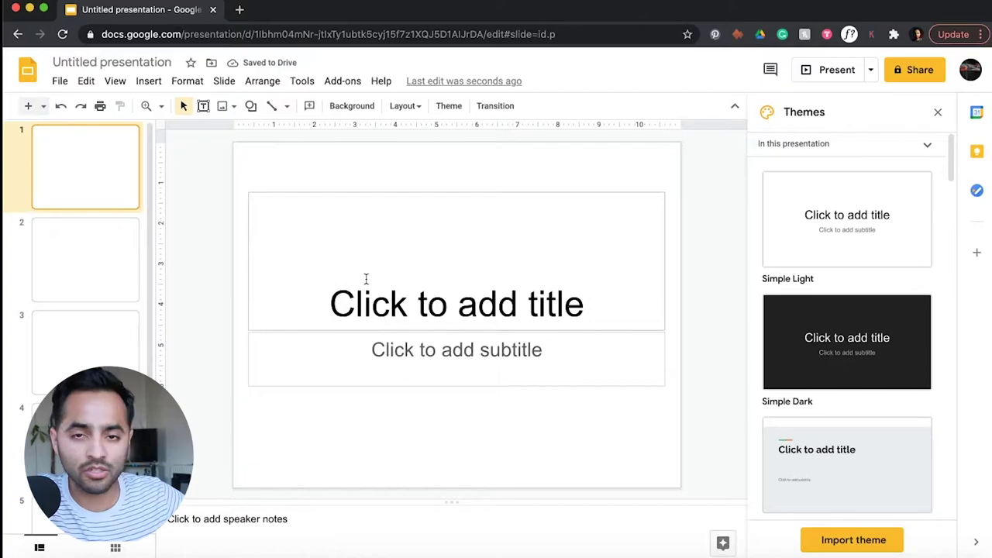
key("Down")
key("Up")
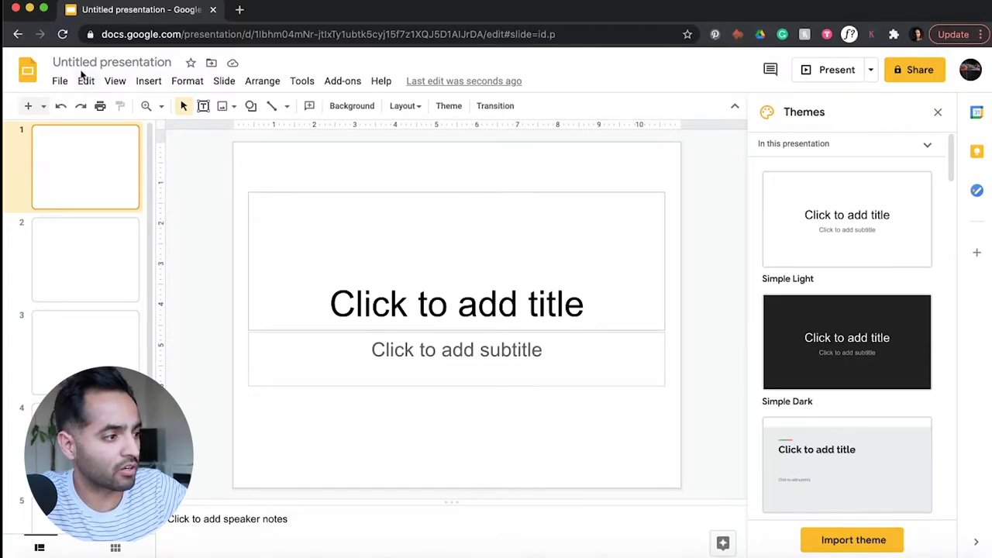
Step: Go back to the Slides home screen, open the existing PORTFOLIO. presentation and skim through its slides
left_click(29, 74)
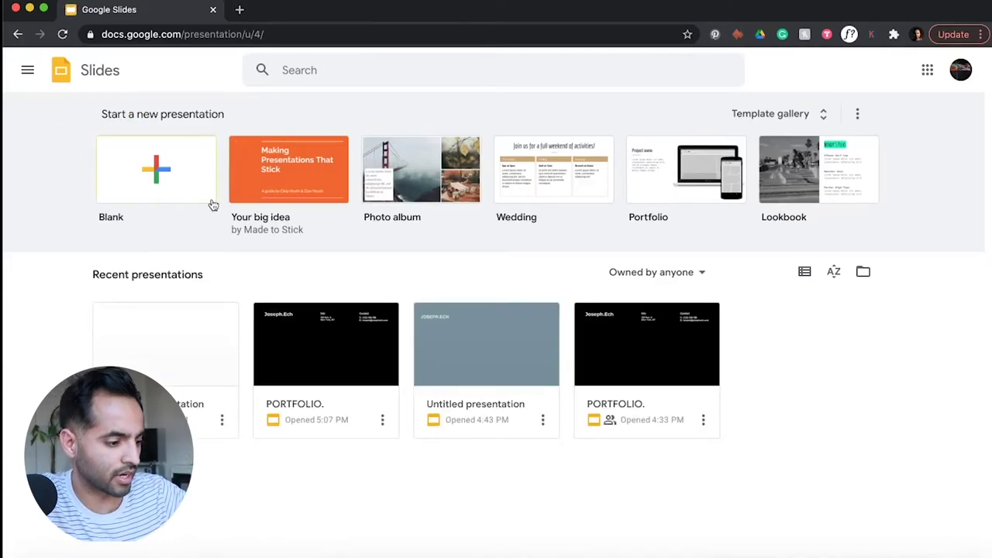
left_click(355, 341)
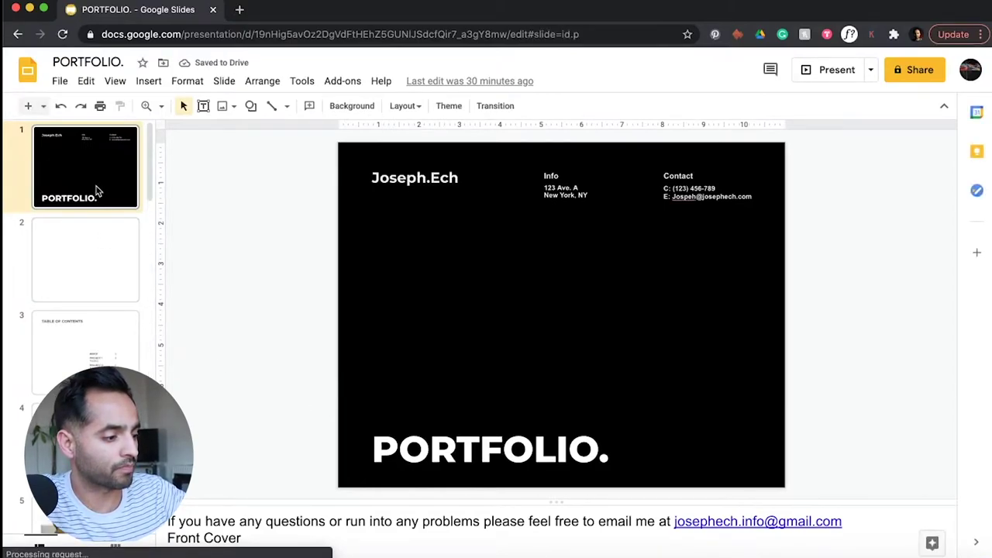
scroll(97, 192, "down", 5)
scroll(97, 192, "up", 5)
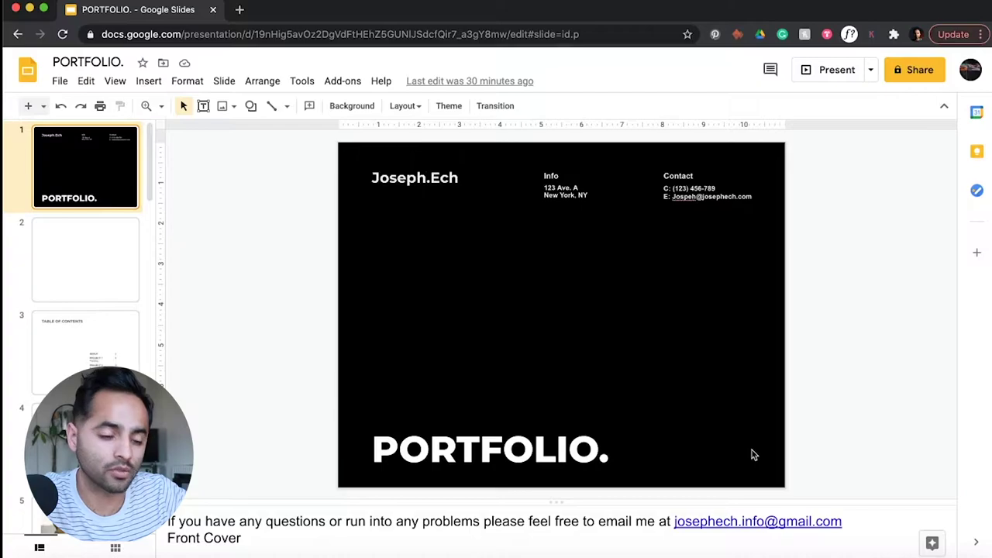
Step: Try adding 2021 on a new line below the PORTFOLIO. title on the cover slide, and remove it again
left_click(605, 455)
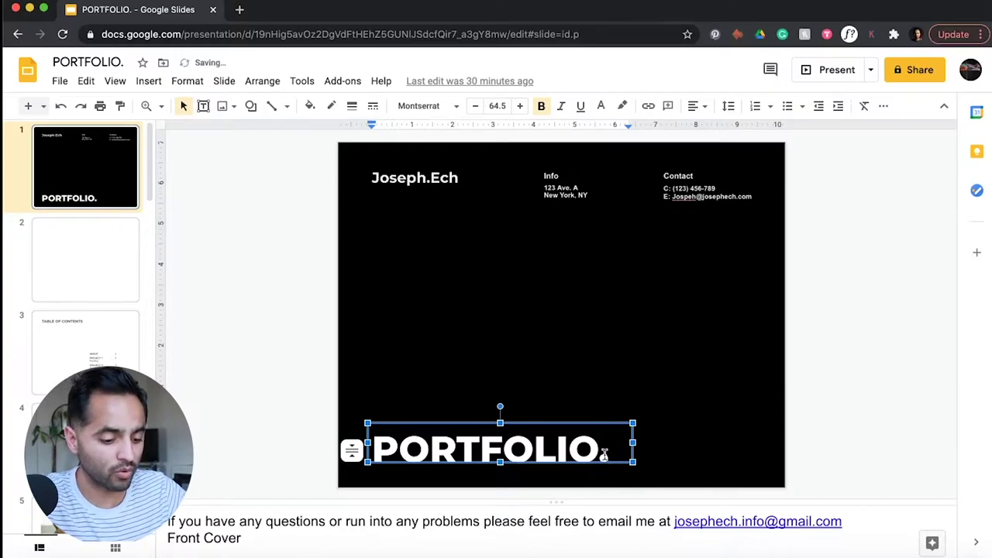
type("2021")
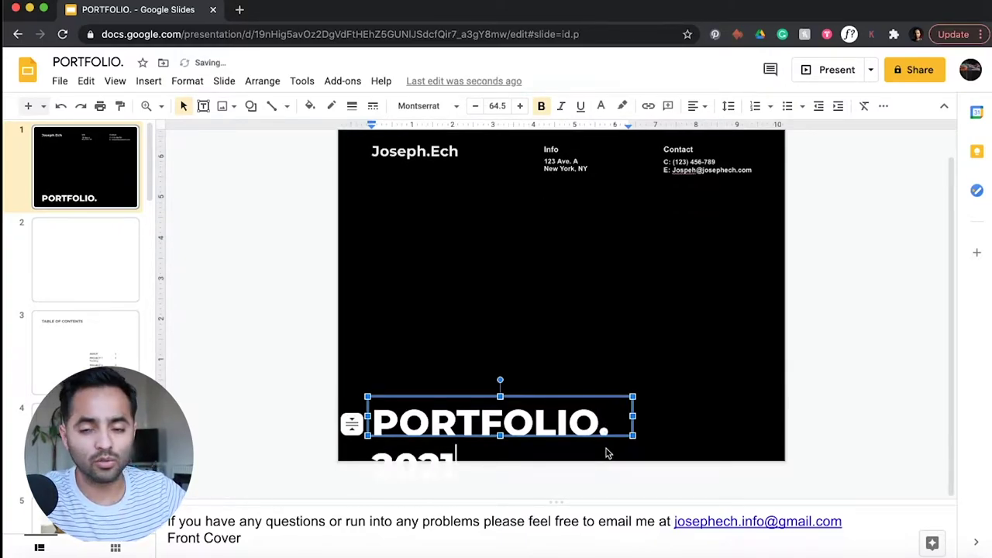
key("BackSpace")
key("BackSpace")
key("BackSpace")
key("BackSpace")
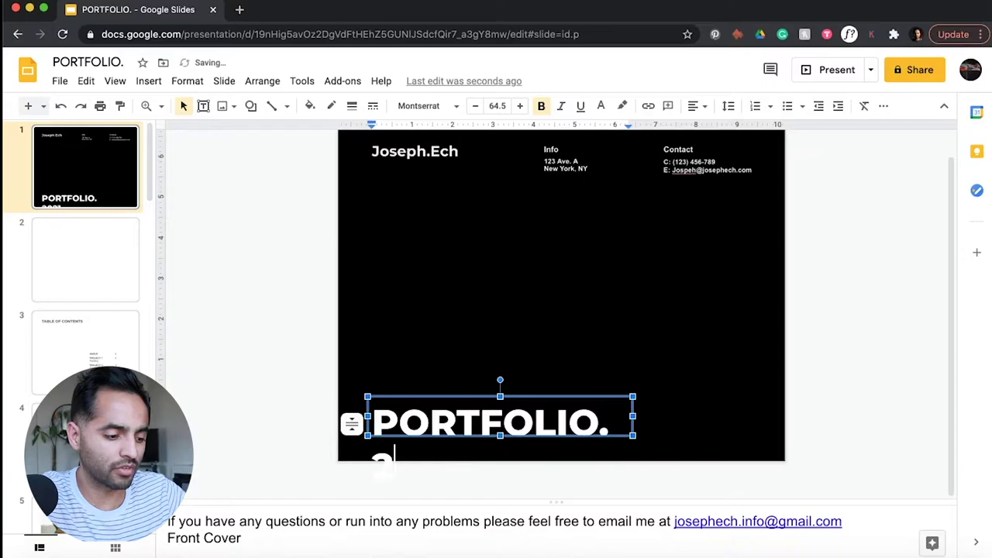
left_click(881, 365)
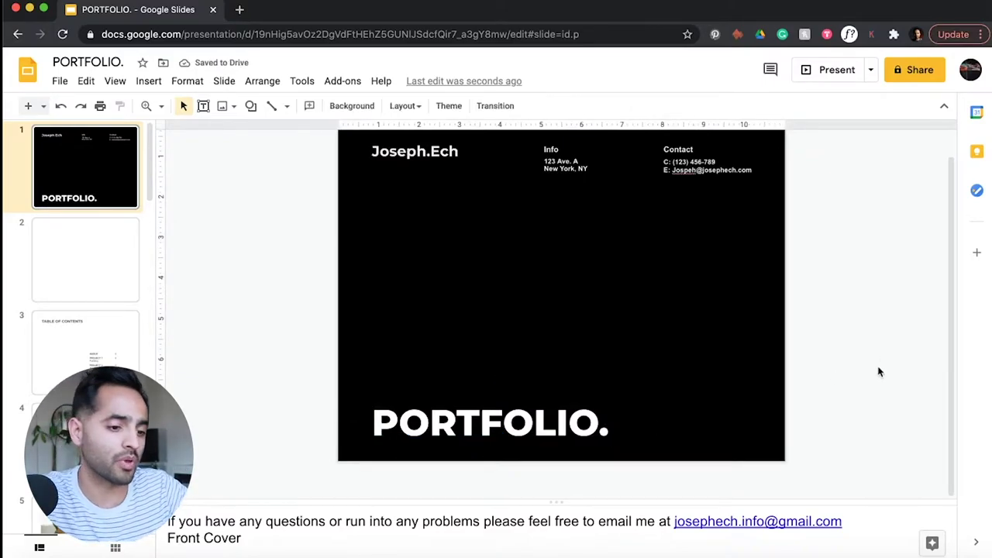
scroll(822, 344, "up", 1)
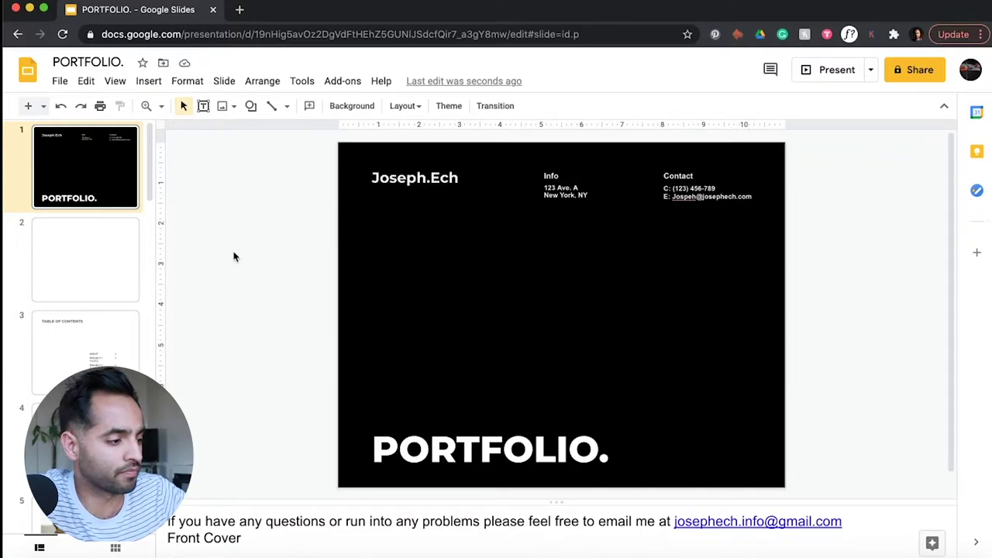
Step: Review the blank second slide and the table of contents slide, including its project titles and categories
left_click(59, 255)
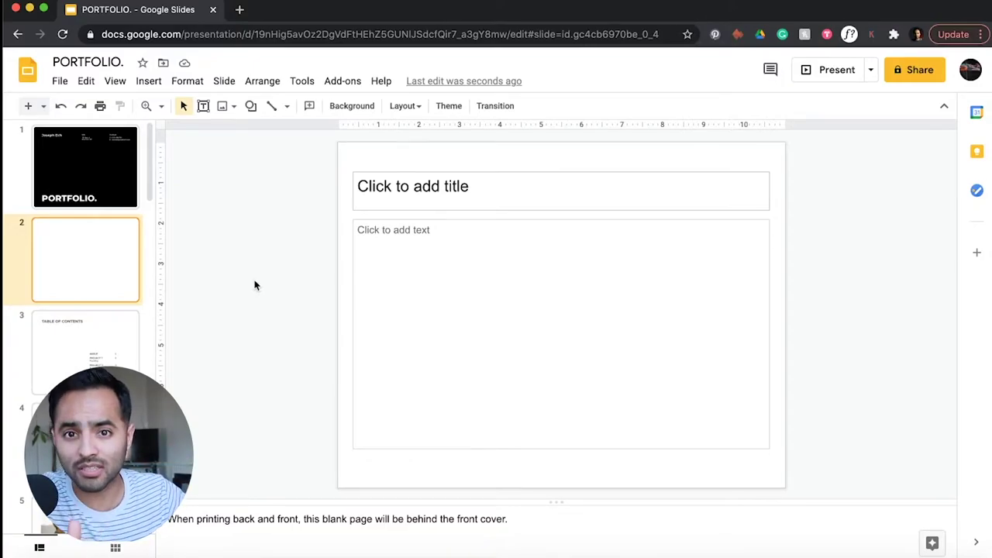
left_click(112, 341)
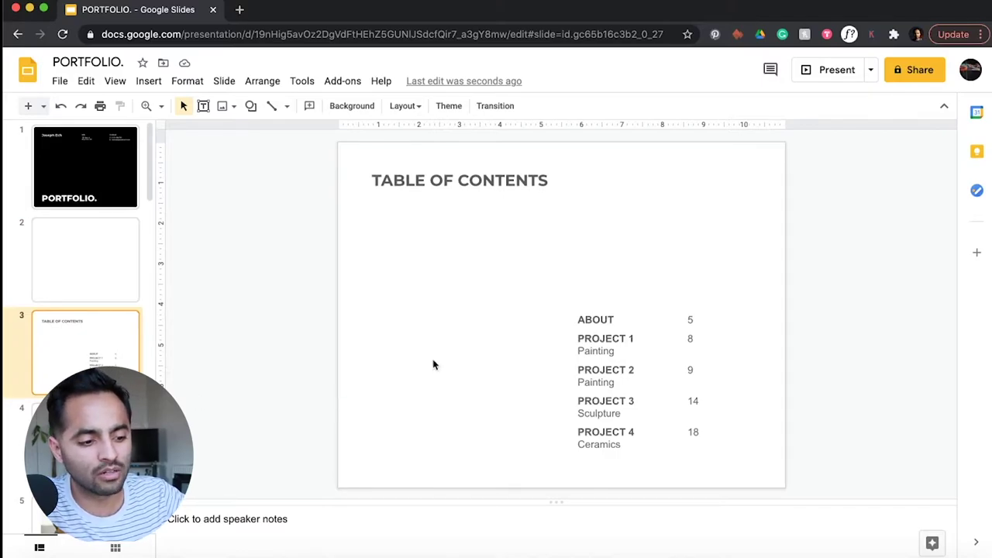
left_click(598, 320)
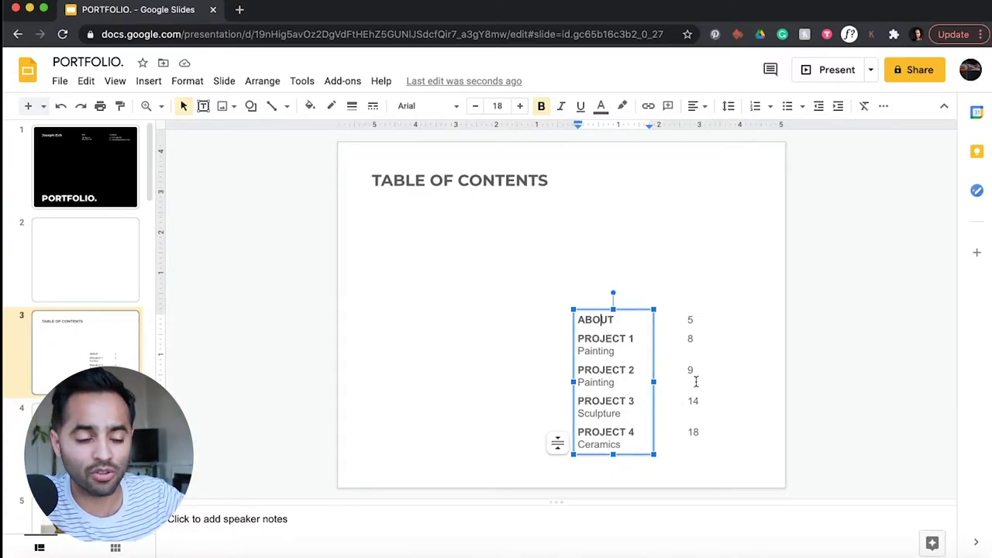
left_click_drag(615, 350, 573, 354)
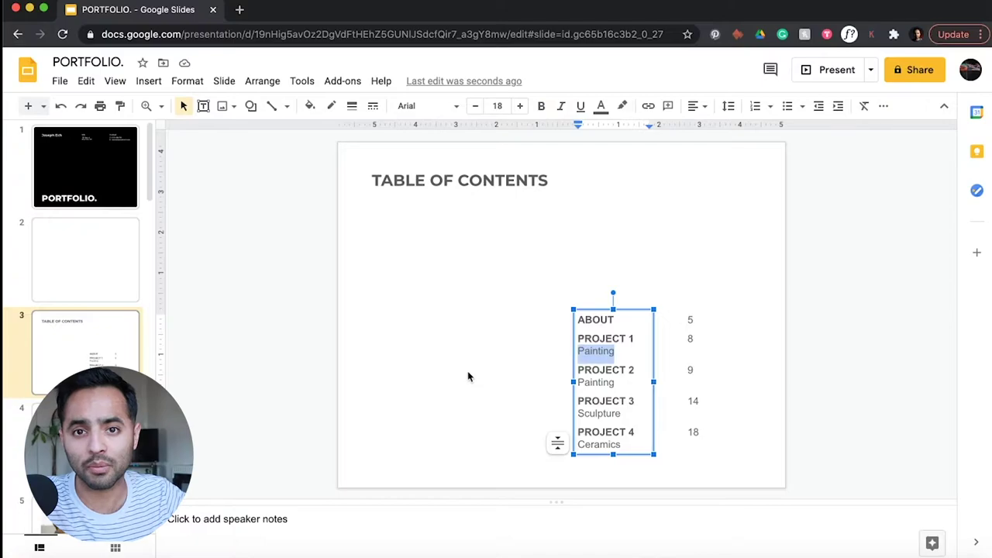
left_click(610, 415)
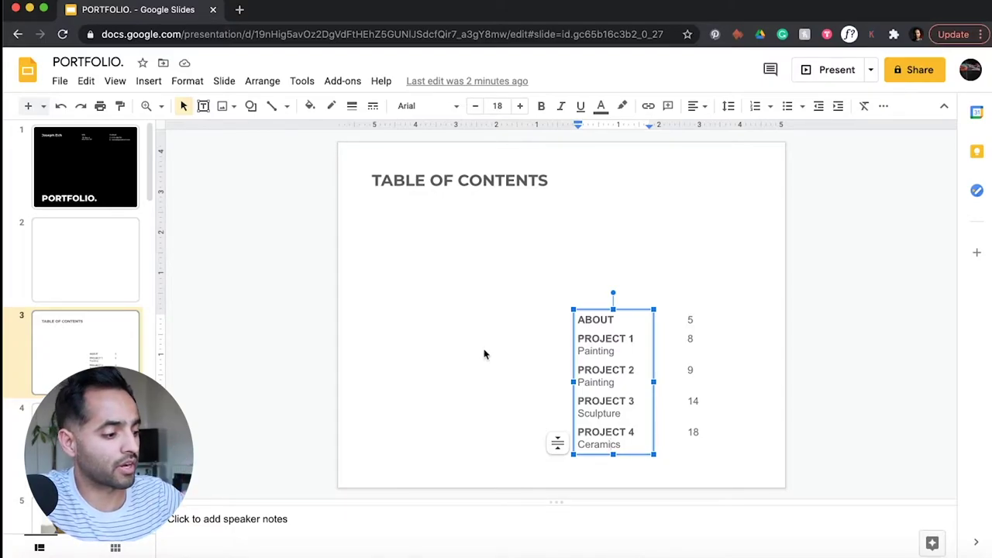
Step: Compare the two ABOUT slide layouts, one with a headshot and one with text only, and return to the headshot version
scroll(85, 310, "down", 3)
left_click(86, 422)
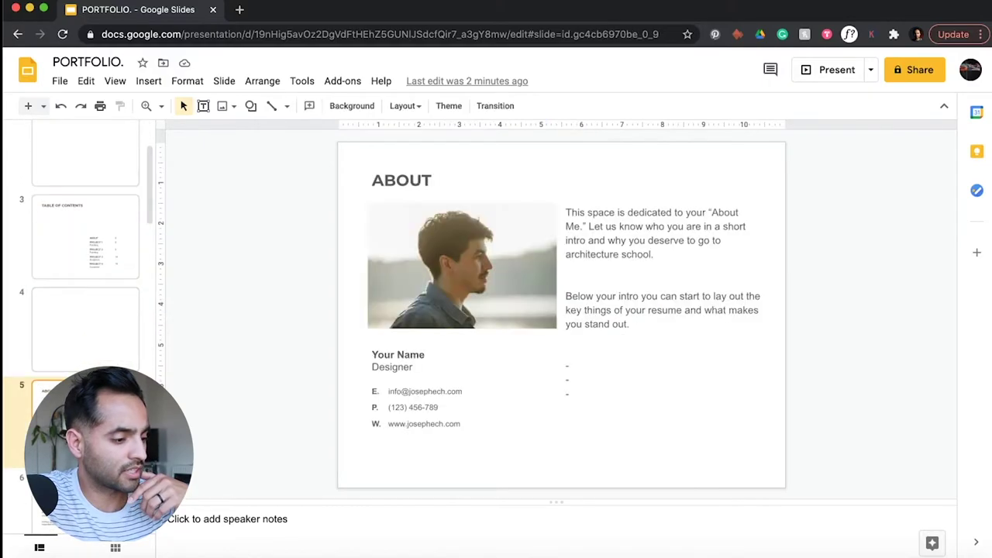
scroll(85, 271, "down", 1)
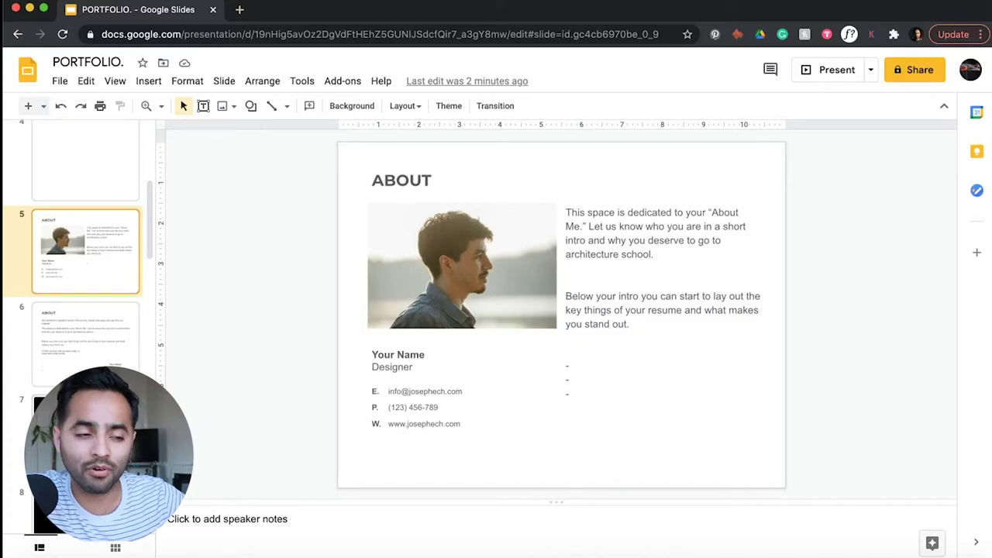
left_click(109, 349)
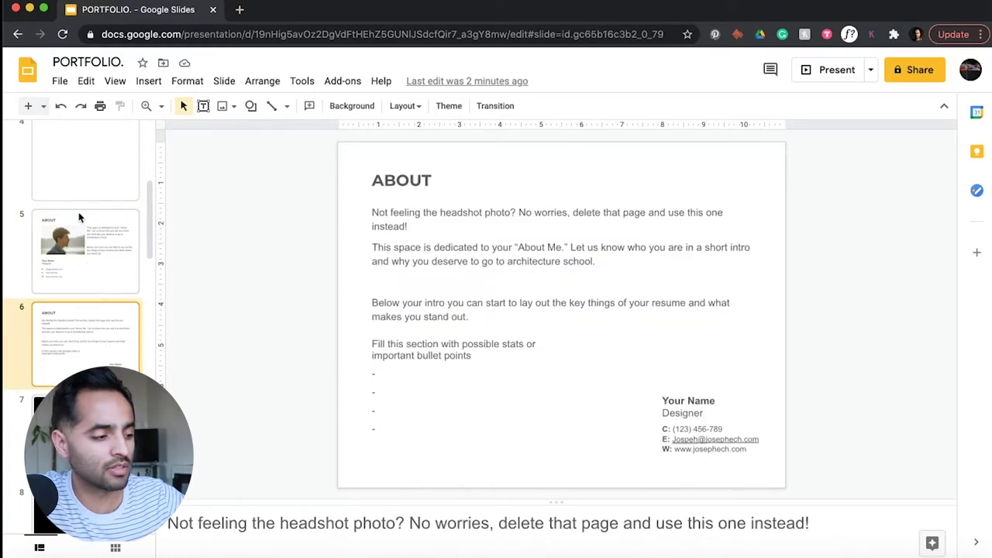
left_click(86, 252)
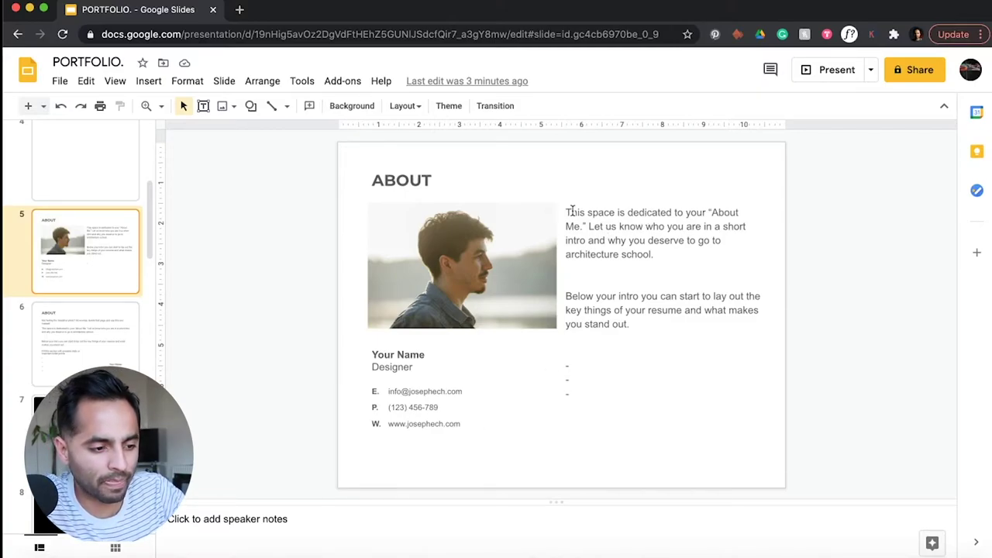
Step: Examine the intro paragraph and the resume highlights section with its bullet list on the headshot ABOUT slide
left_click_drag(571, 217, 648, 358)
left_click(647, 270)
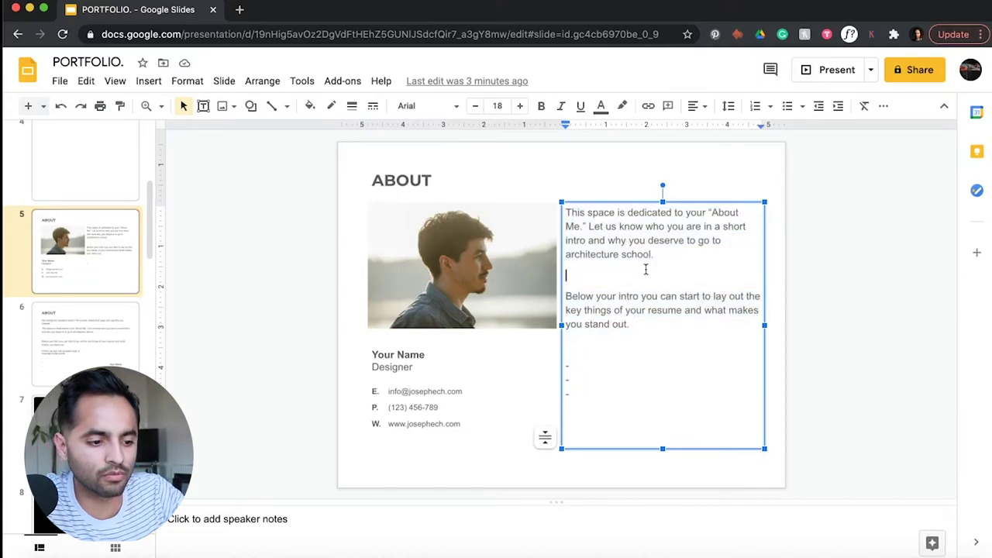
left_click_drag(653, 258, 572, 200)
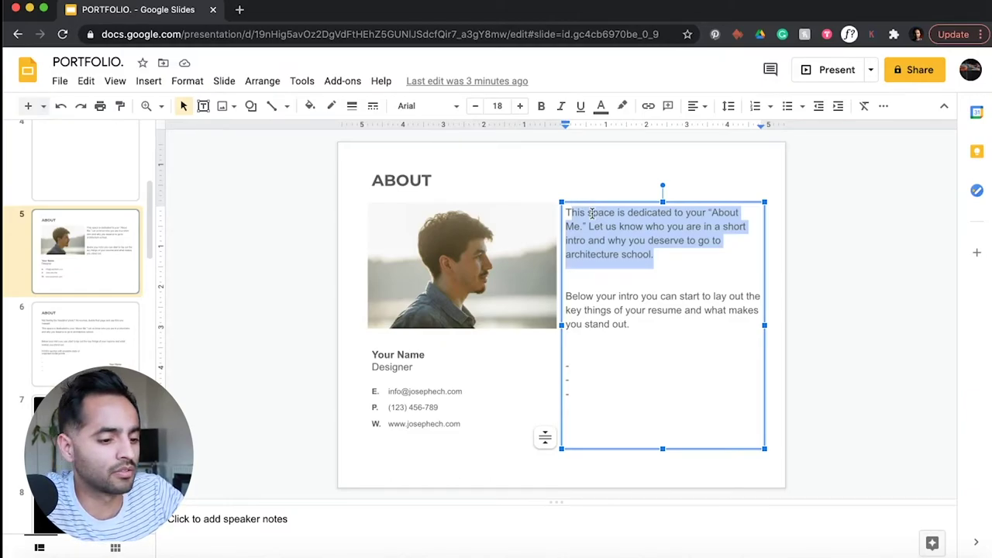
left_click(591, 214)
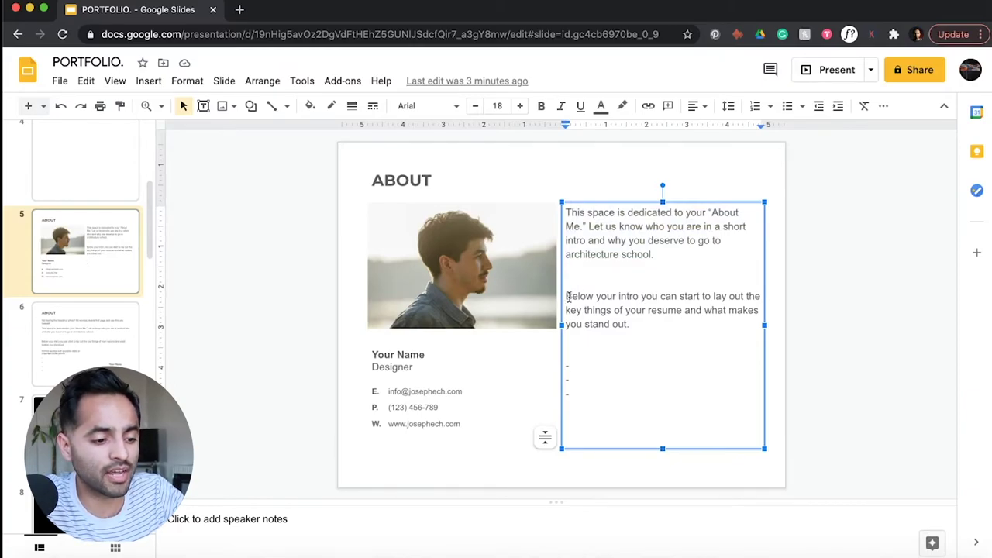
left_click_drag(566, 296, 645, 421)
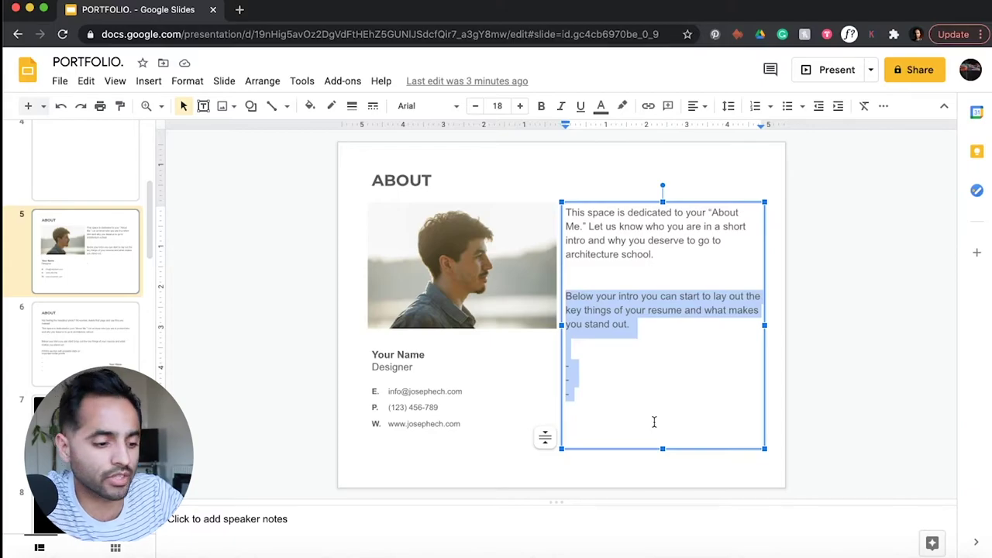
left_click(639, 386)
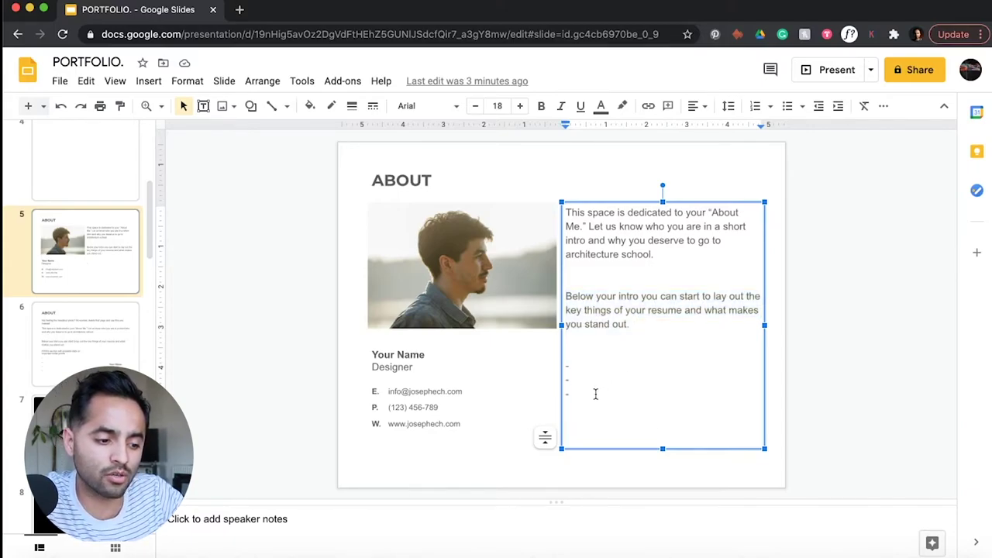
left_click_drag(596, 394, 565, 297)
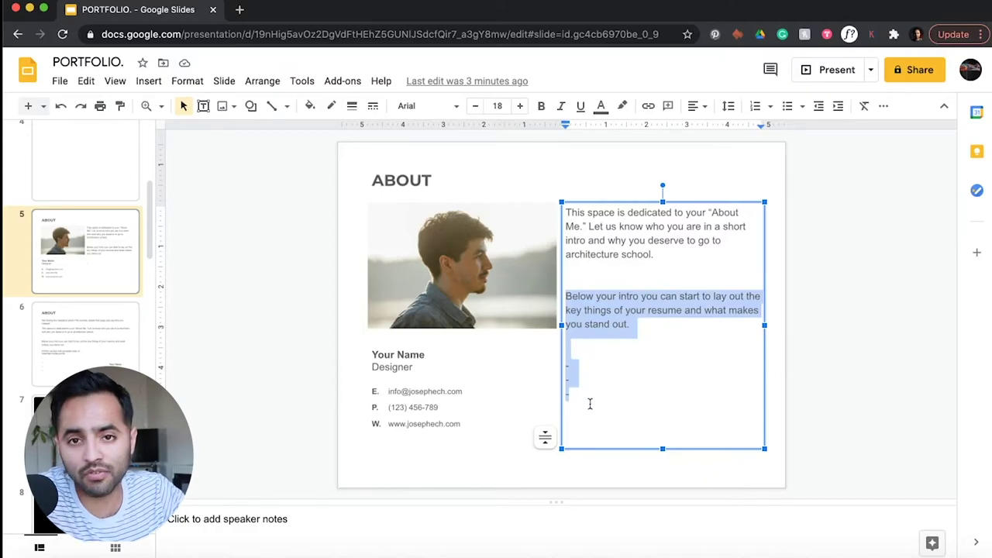
Step: Review the text-only ABOUT slide, the blank black slide and the PAINTING. section title slide
left_click(99, 323)
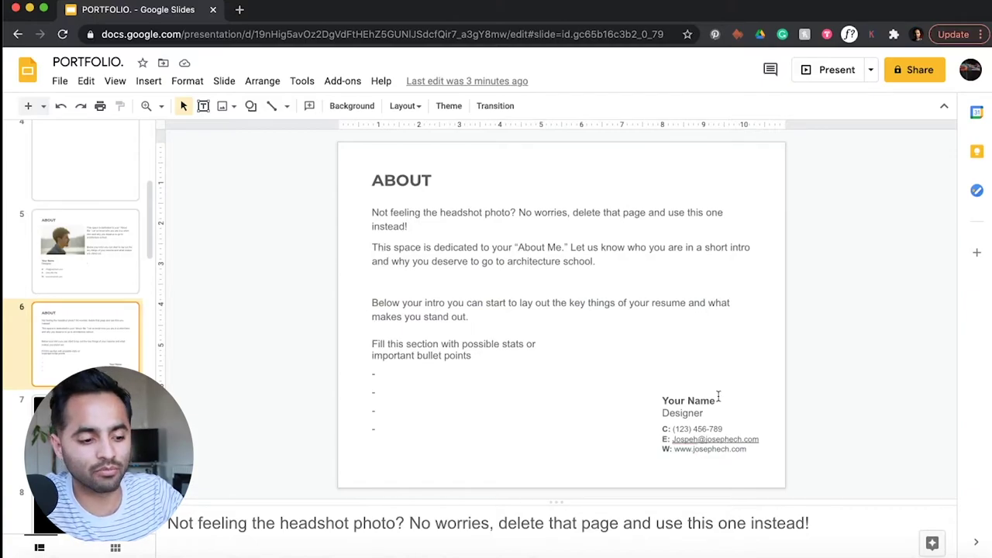
scroll(85, 272, "down", 4)
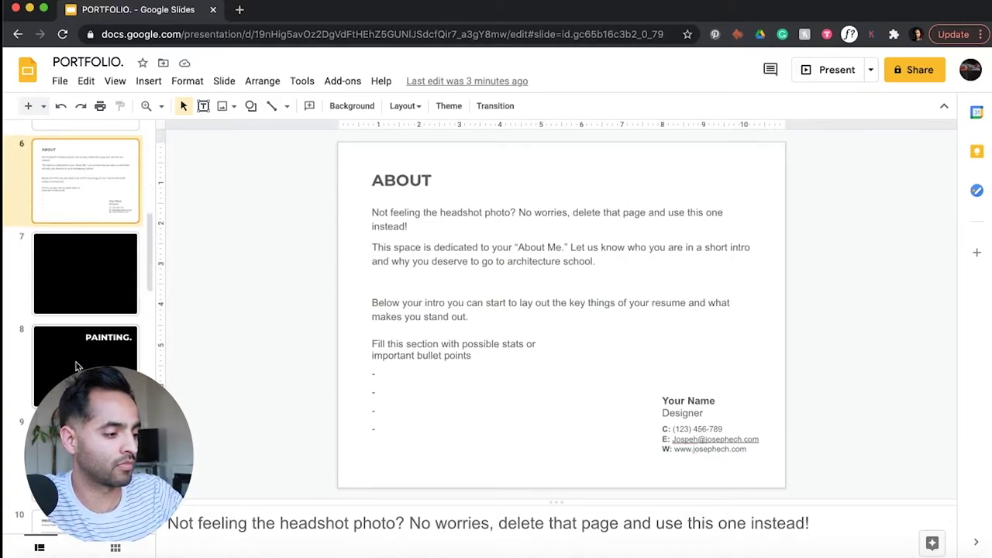
left_click(89, 275)
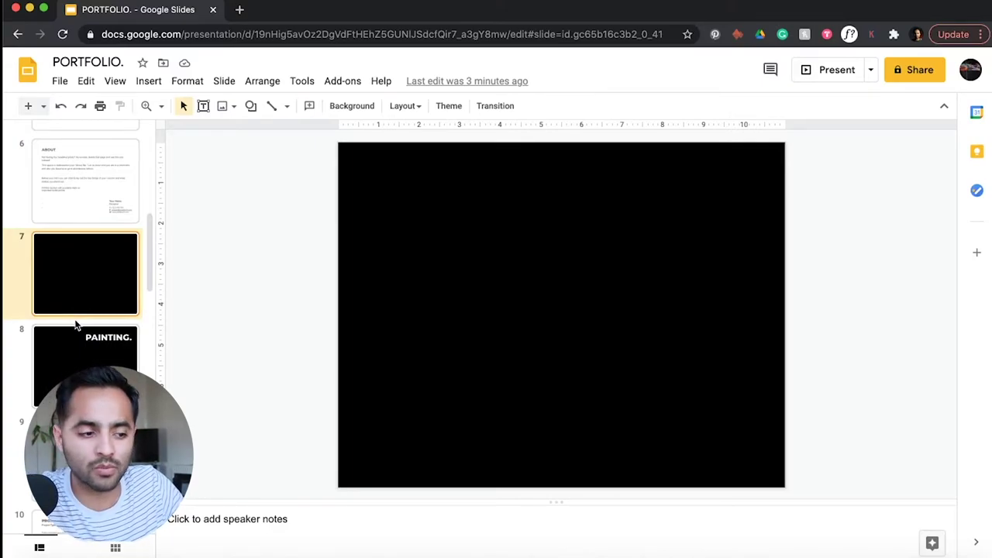
left_click(89, 358)
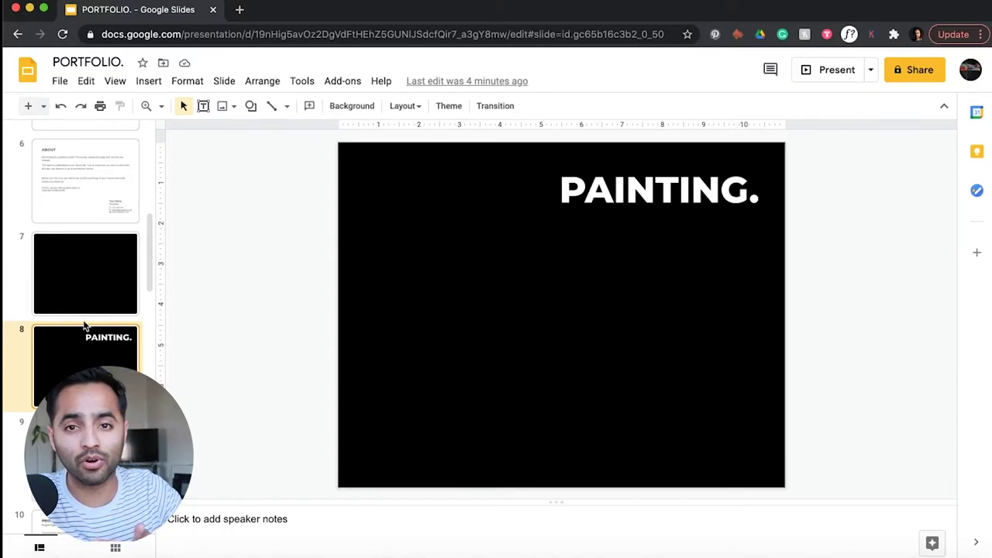
Step: Examine the first painting project slide's layout, focusing on the Project Type line under the project title
left_click(85, 458)
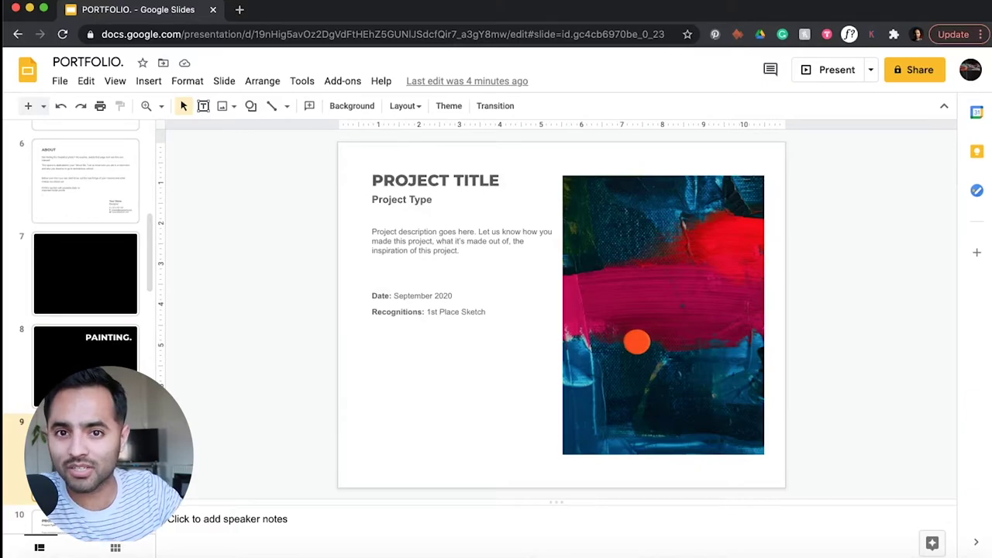
scroll(86, 310, "down", 5)
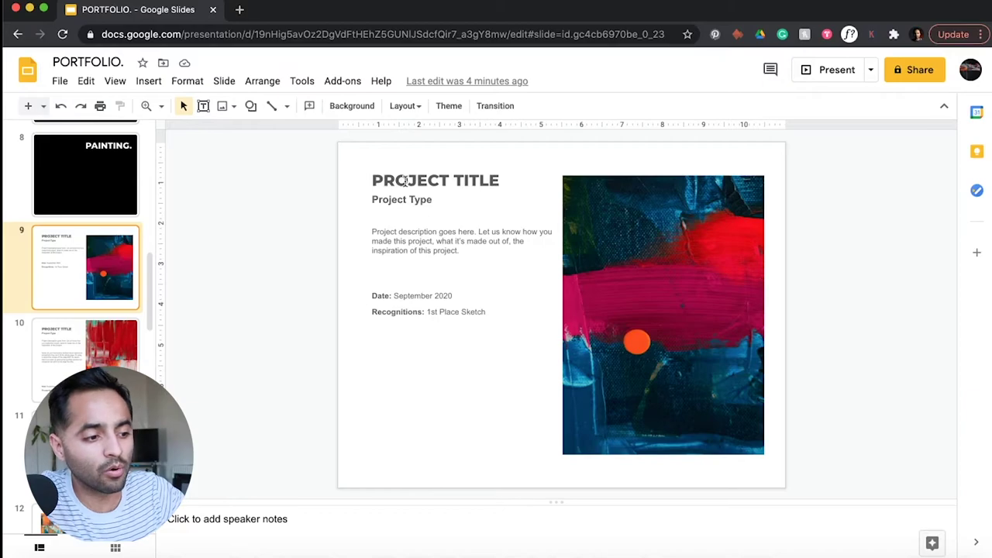
left_click_drag(432, 201, 365, 199)
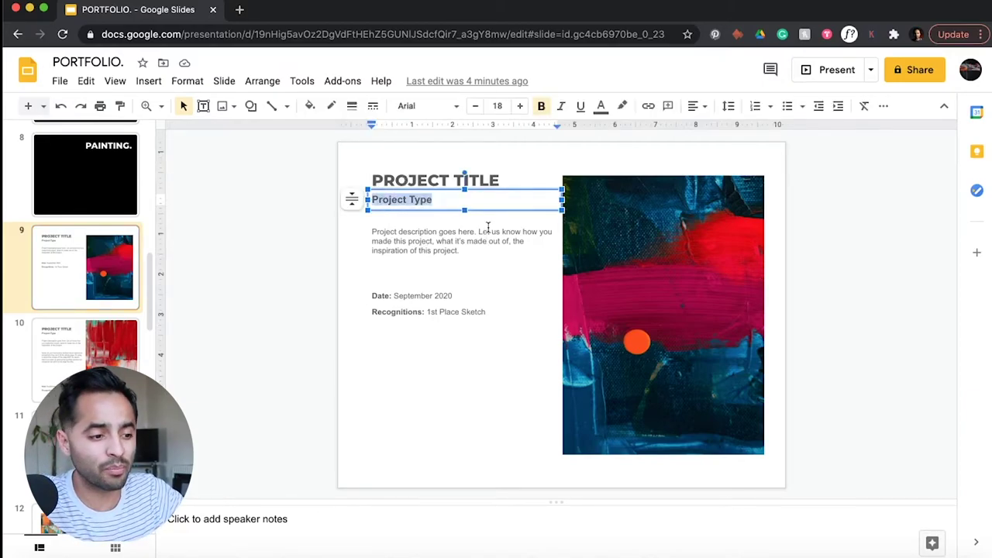
left_click(447, 199)
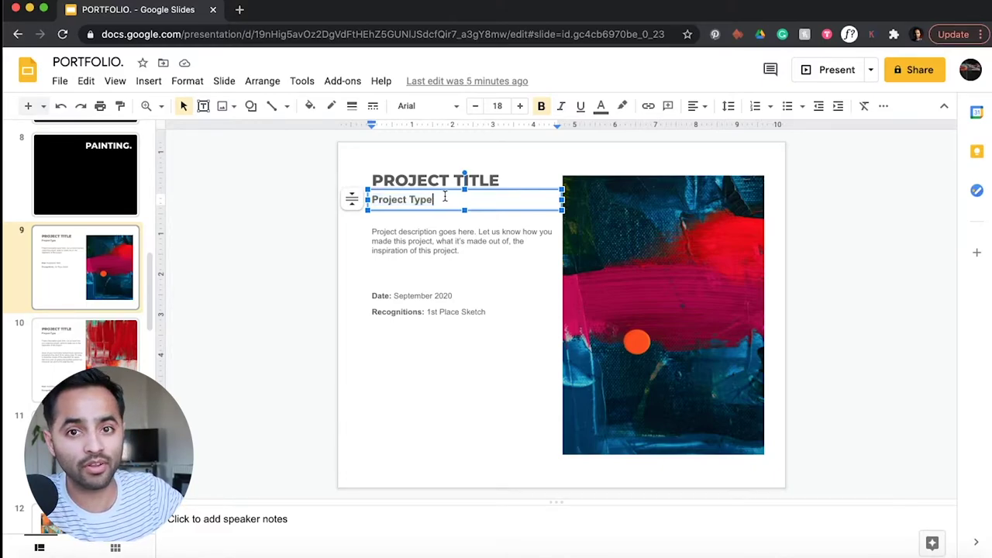
left_click_drag(439, 200, 352, 200)
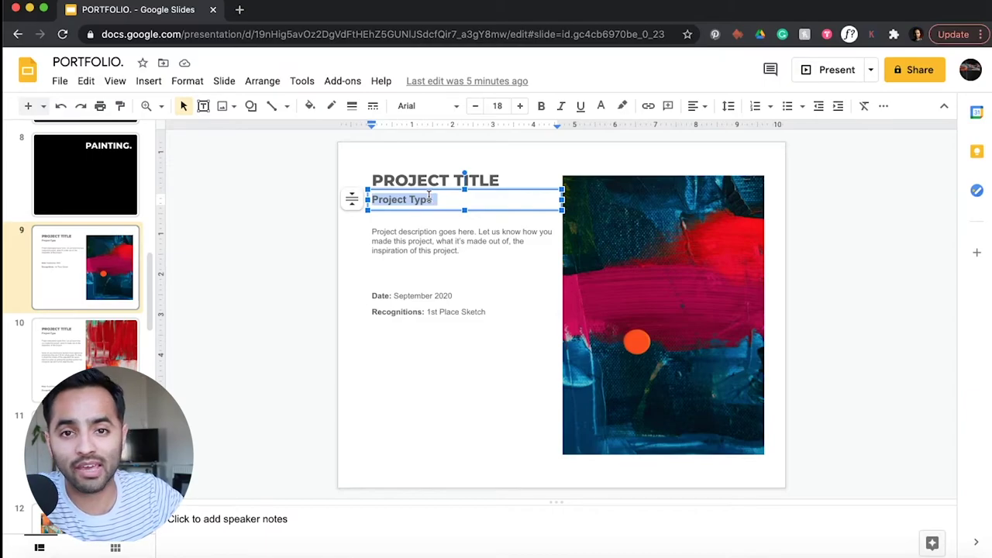
Step: Examine the project description paragraph on the first painting project slide, and leave the text unselected
left_click(501, 256)
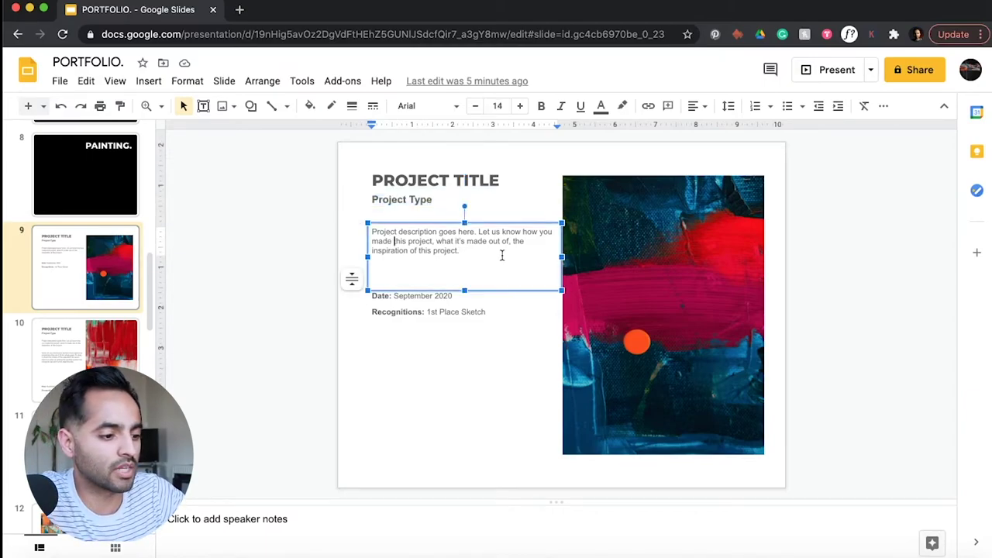
left_click_drag(493, 252, 346, 233)
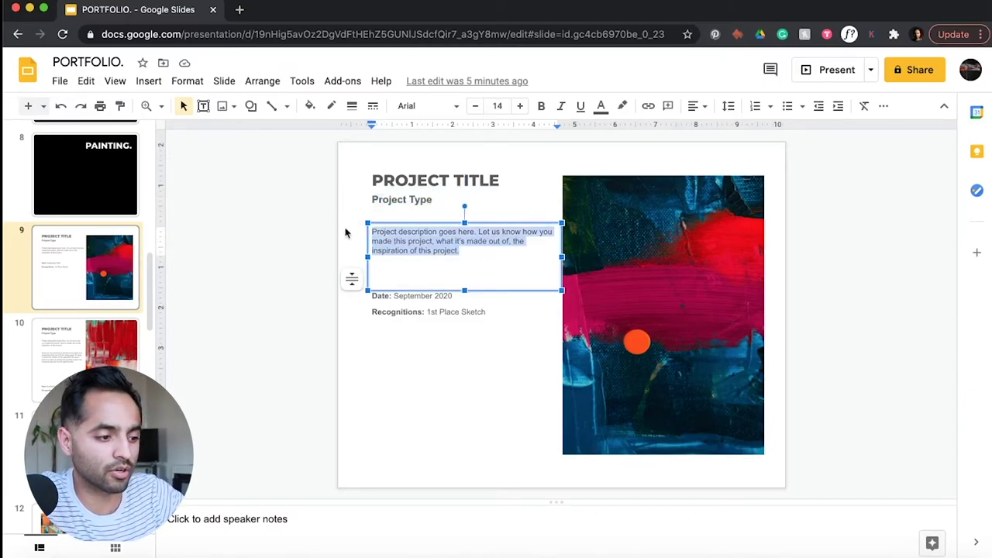
left_click(483, 248)
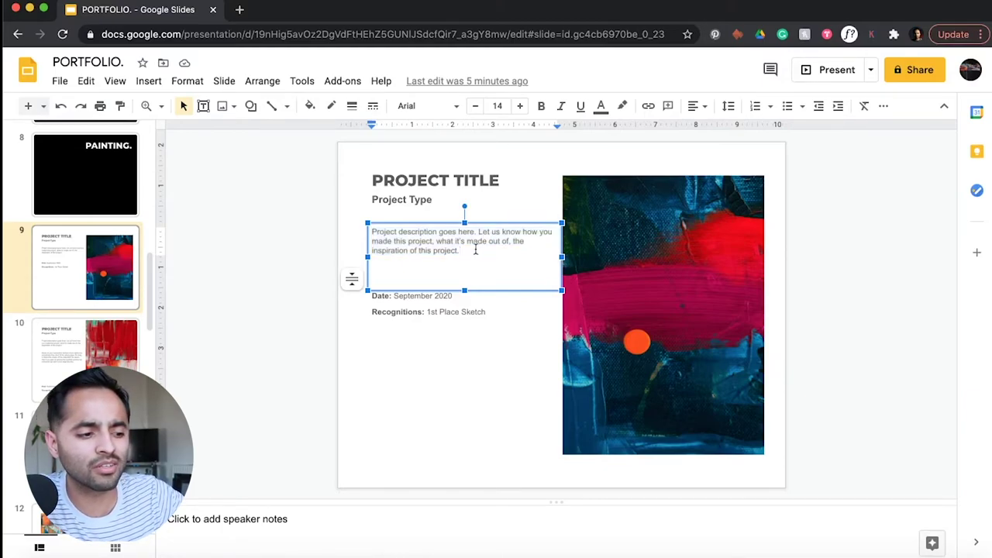
left_click_drag(474, 250, 365, 229)
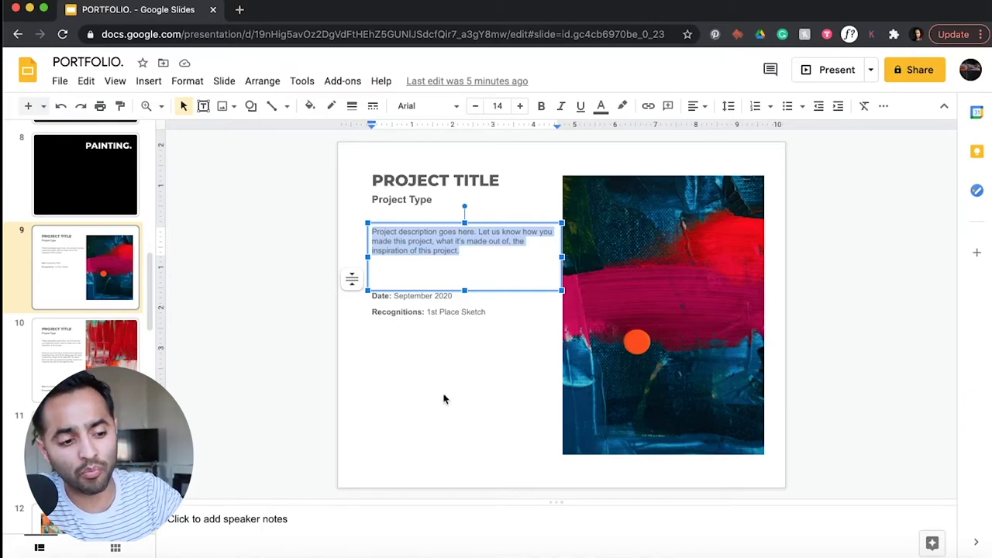
left_click(417, 348)
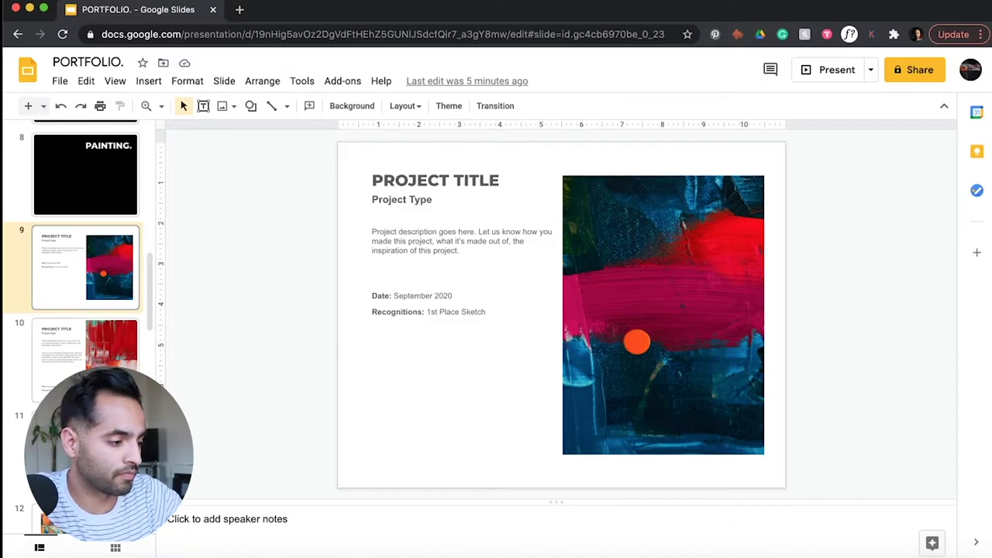
Step: Compare the remaining painting layouts: the edge-bleed image slide, the single large image slide and the six-image grid slide
left_click(85, 349)
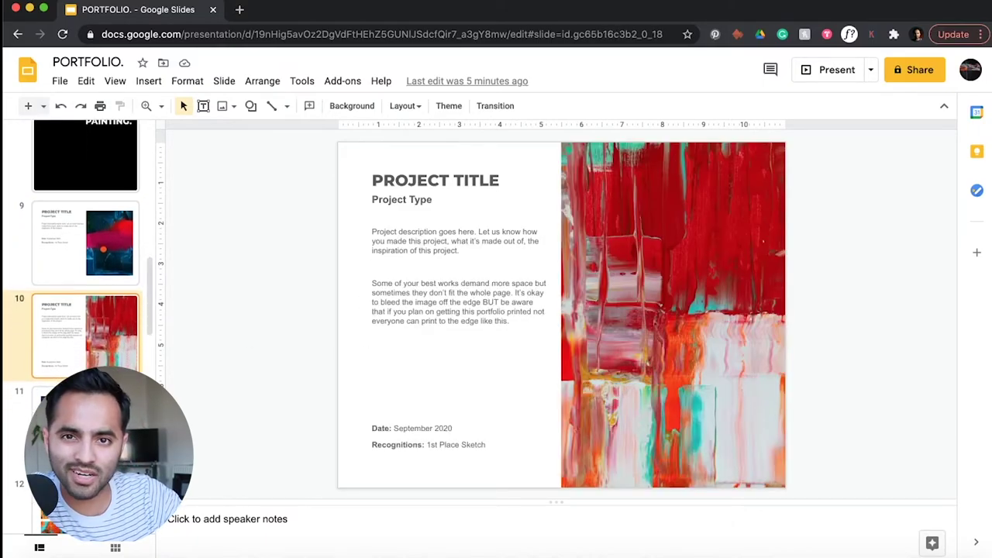
key("Down")
key("Up")
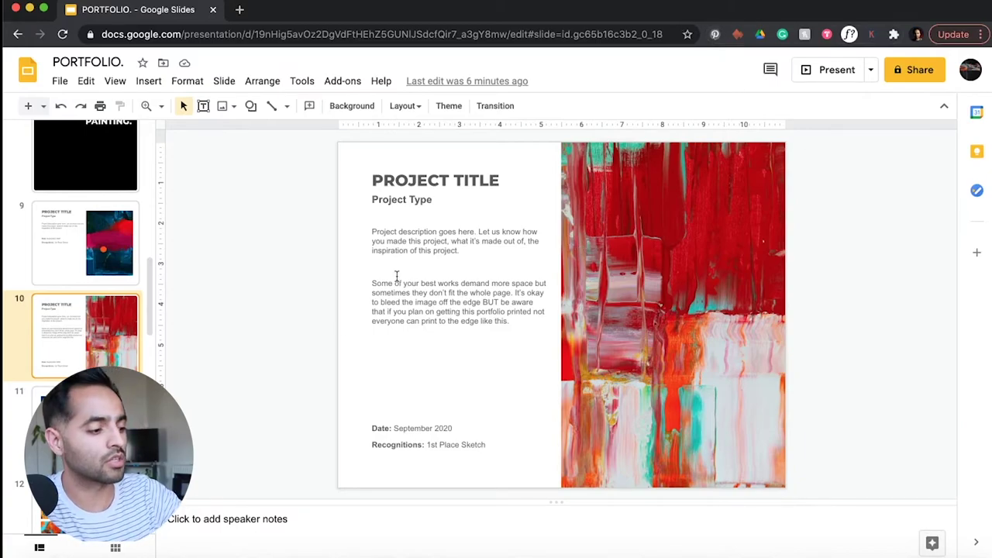
key("Down")
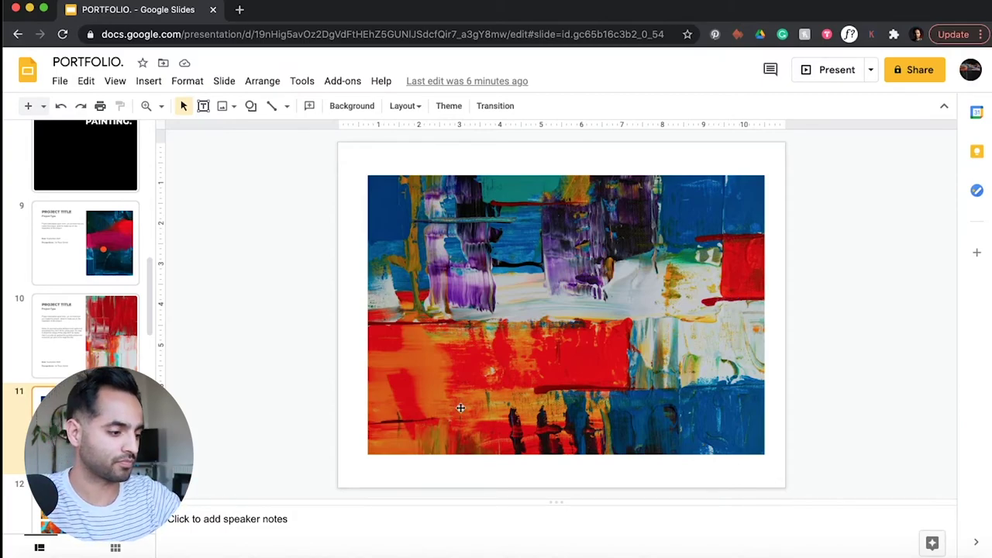
scroll(54, 347, "down", 5)
left_click(71, 338)
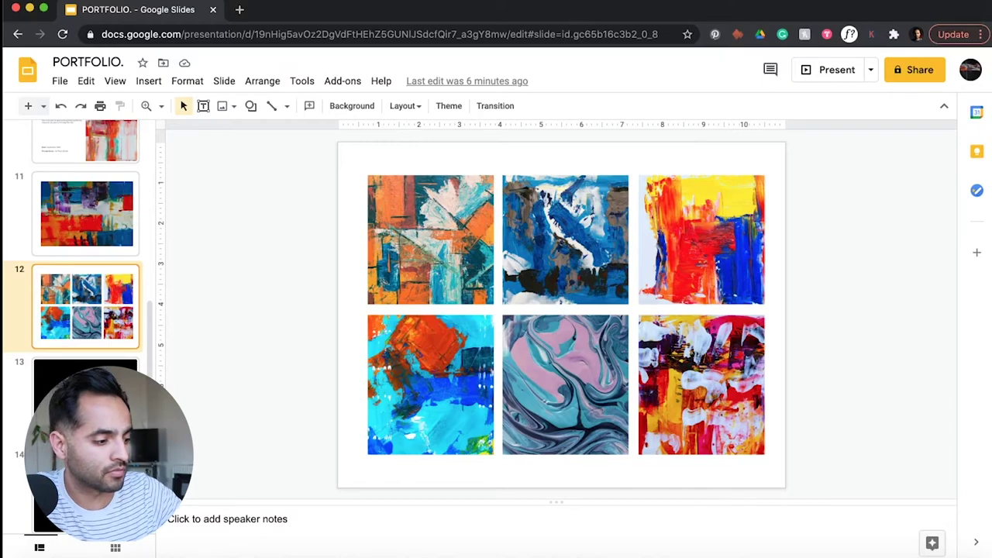
Step: Show the alignment guides on the two-image project slide in the SCULPTURE. section
scroll(85, 248, "down", 3)
scroll(67, 334, "down", 3)
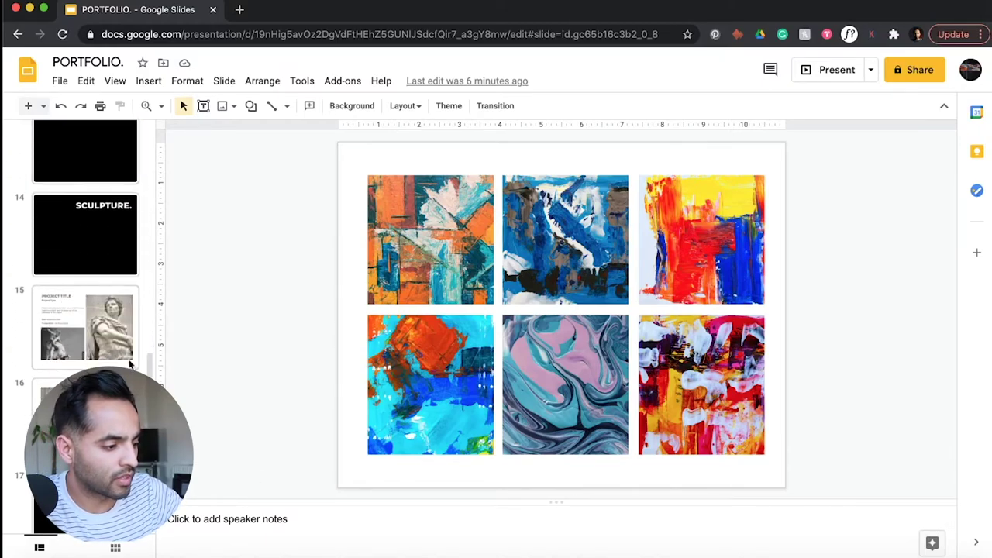
left_click(66, 334)
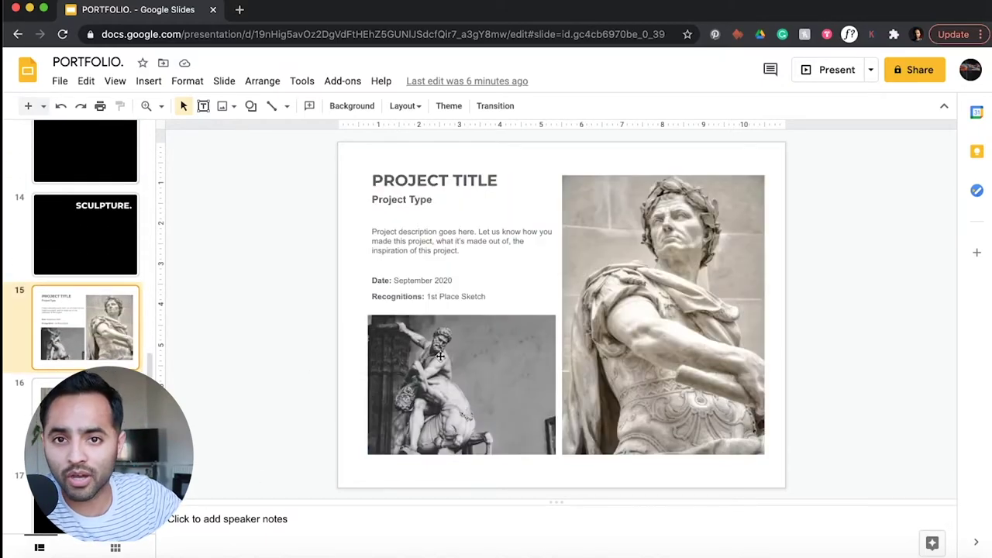
left_click(694, 306)
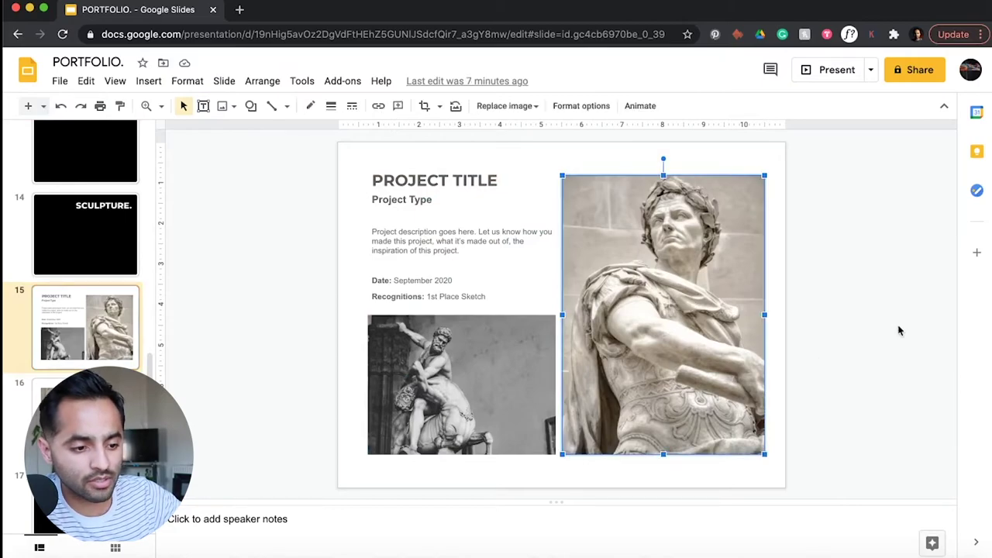
left_click(60, 82)
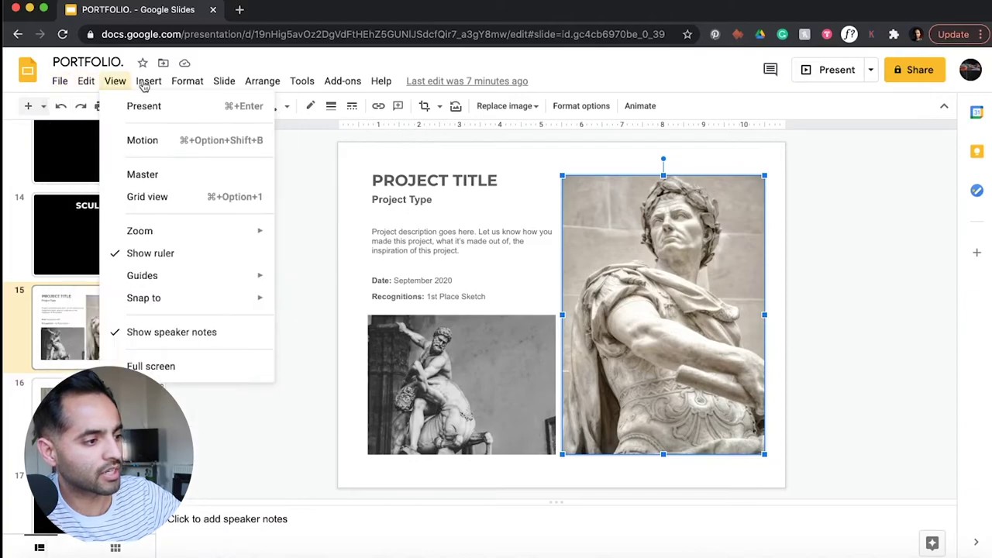
mouse_move(120, 83)
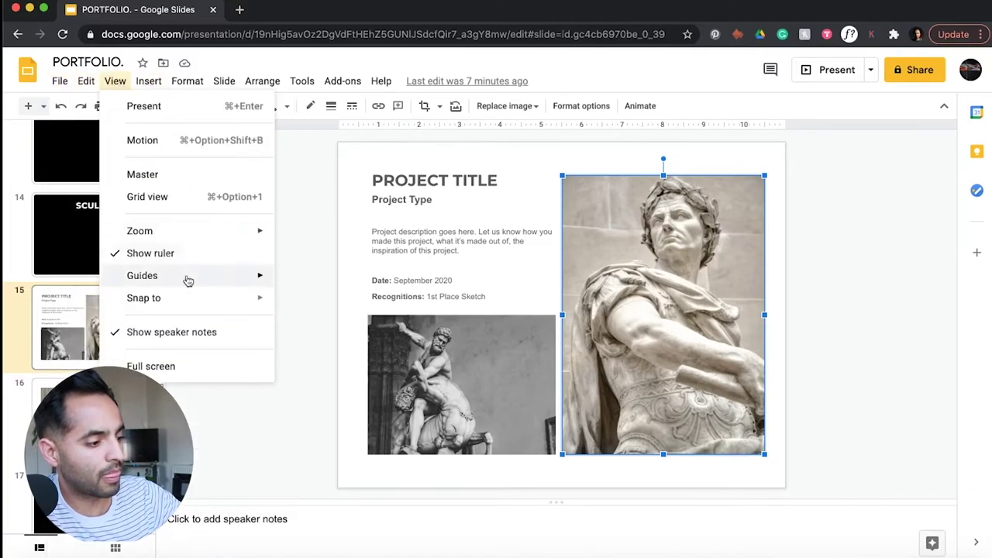
mouse_move(199, 286)
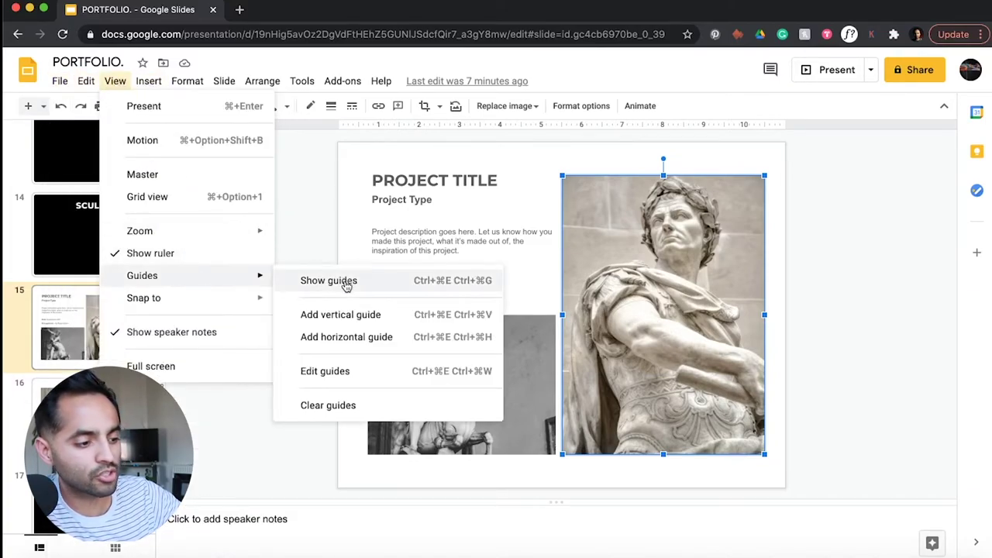
left_click(346, 284)
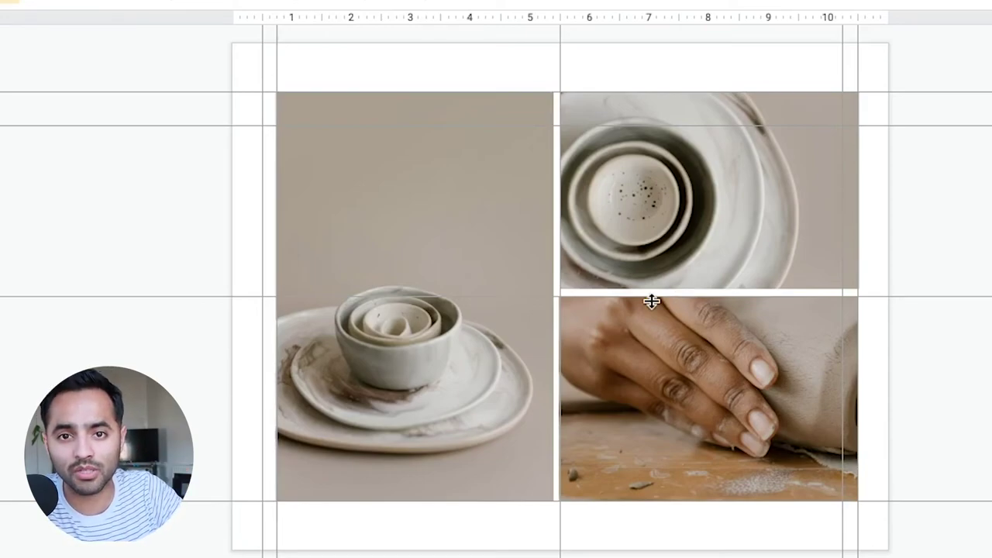
Step: Review the full-page pottery photo slide and the black closing slide with the contact details
key("Down")
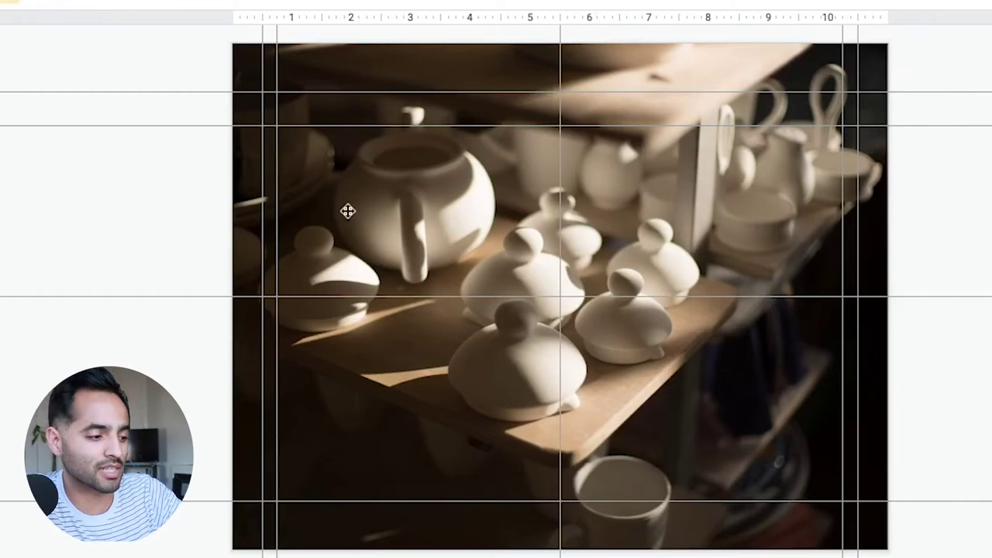
key("Delete")
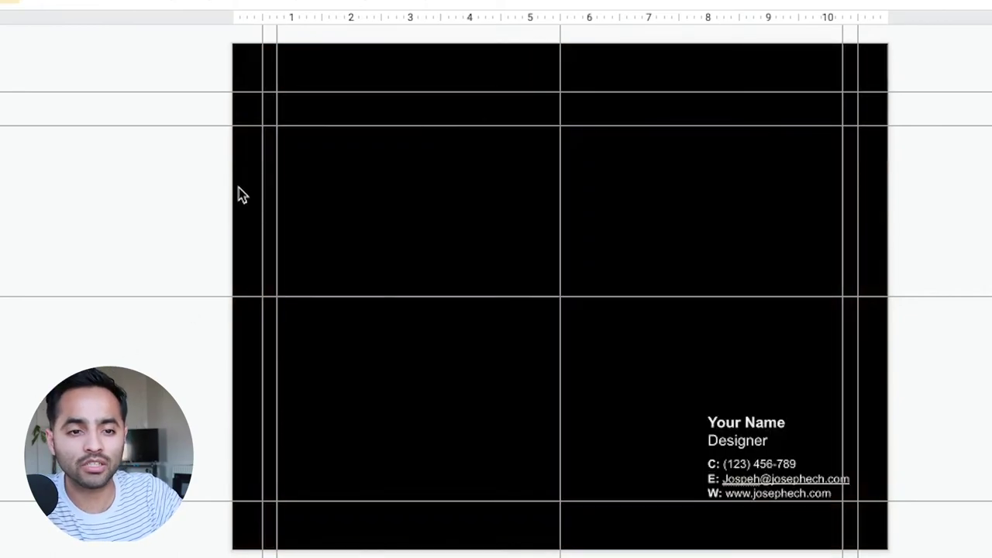